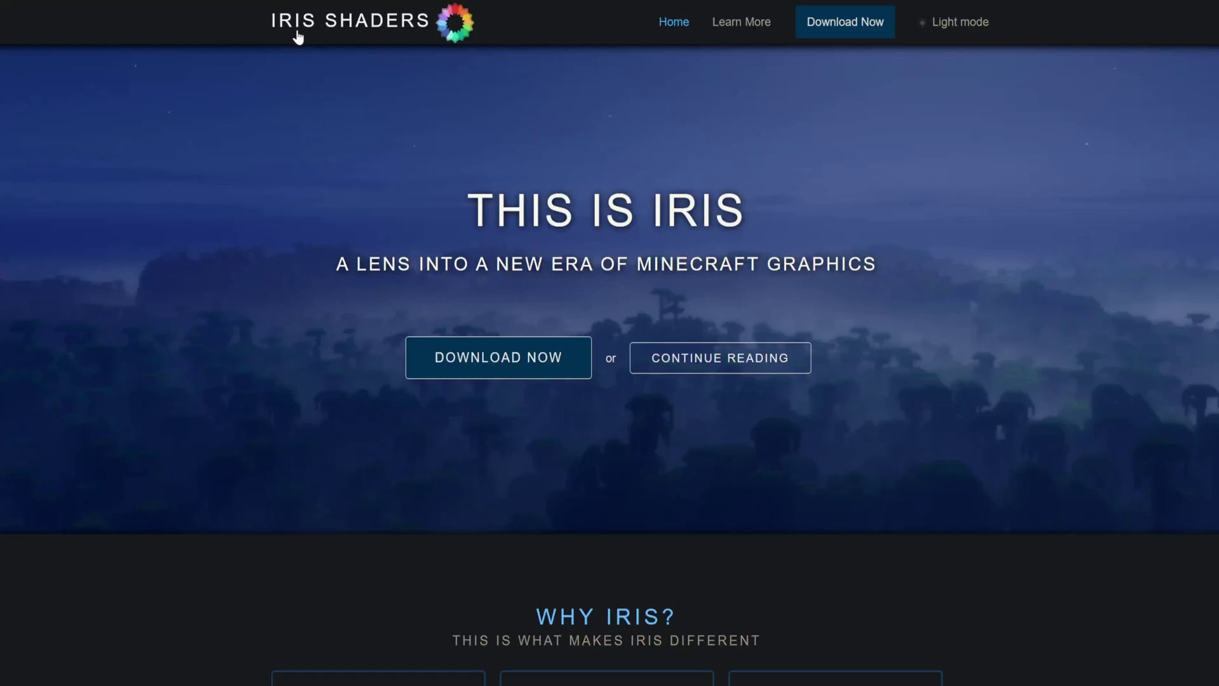
# - Download the Iris Installer's universal jar from the Iris Shaders download page
pyautogui.click(509, 364)
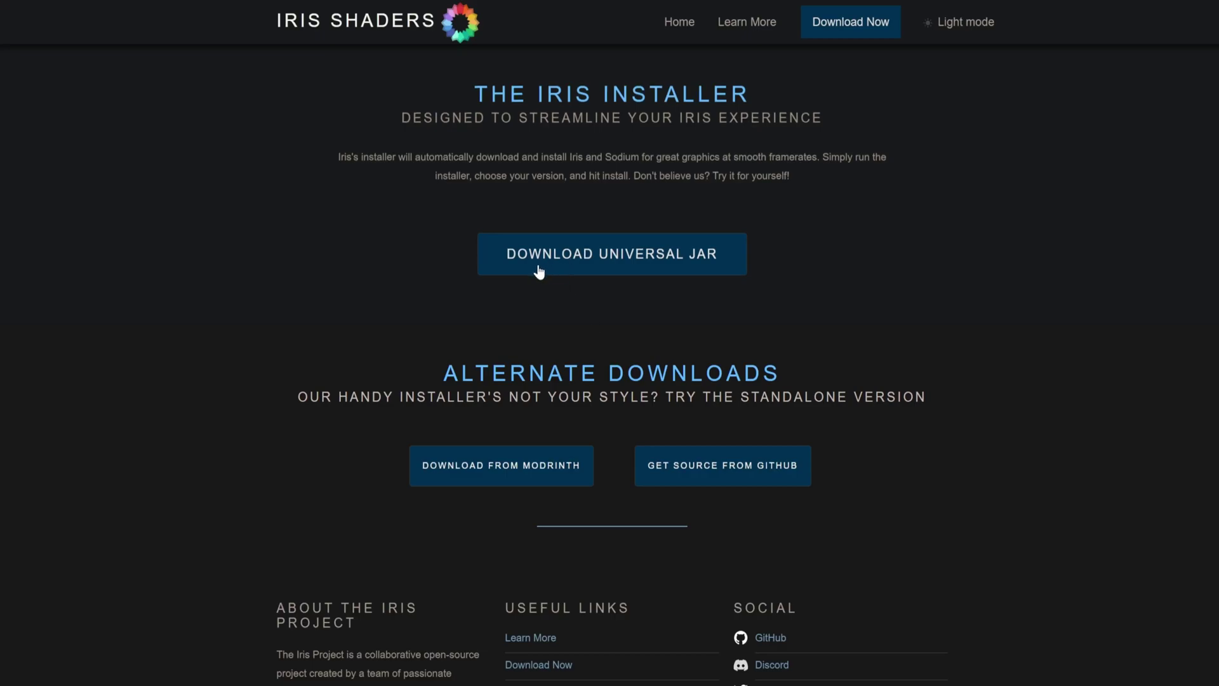
pyautogui.click(608, 260)
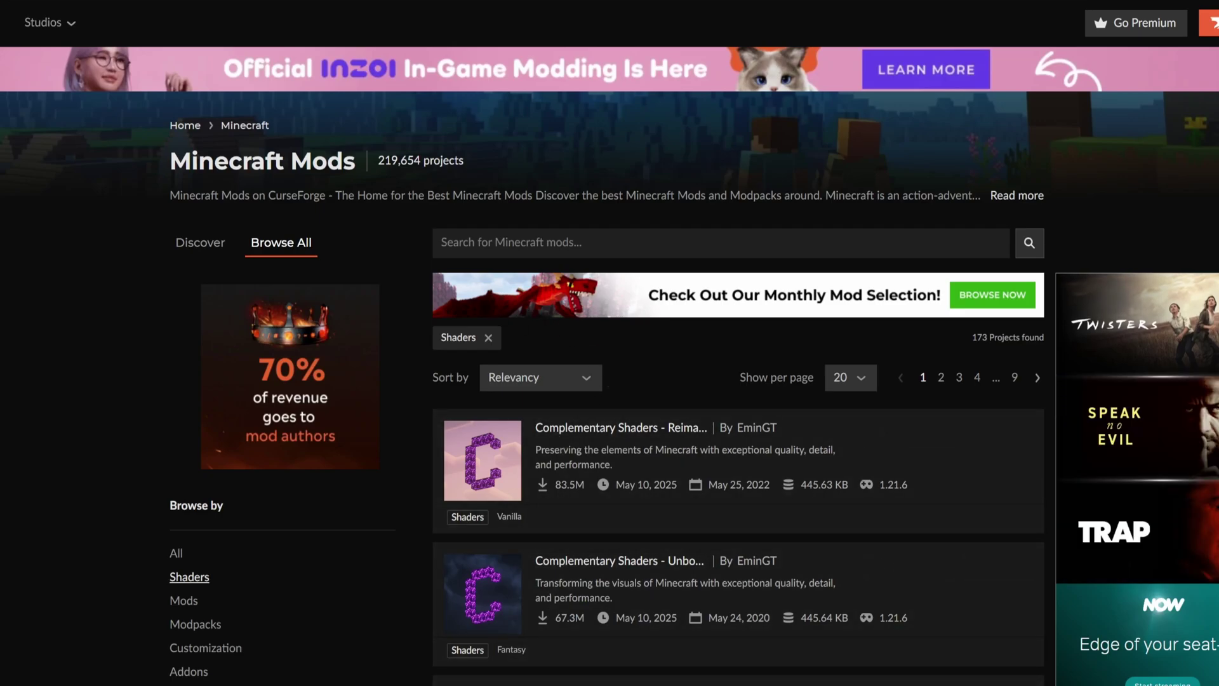
# - Filter the CurseForge Shaders listing to game version 1.21.6, leaving 9 projects
pyautogui.scroll(-5, 447, 352)
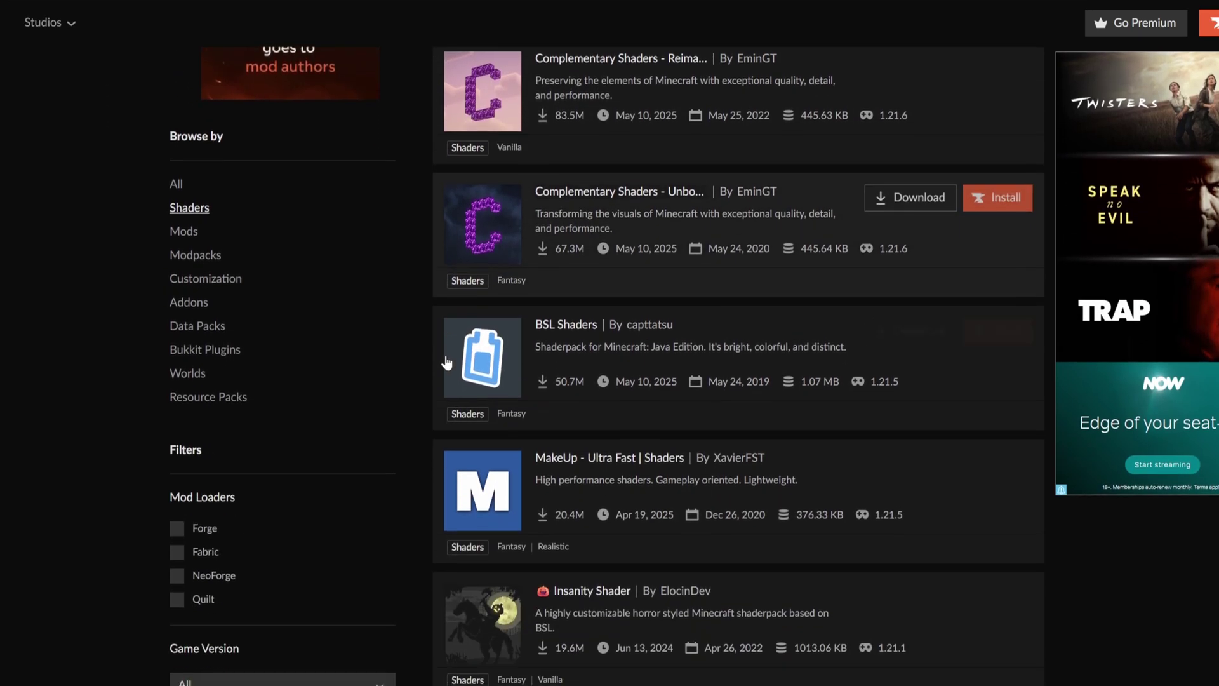
pyautogui.scroll(-1, 447, 353)
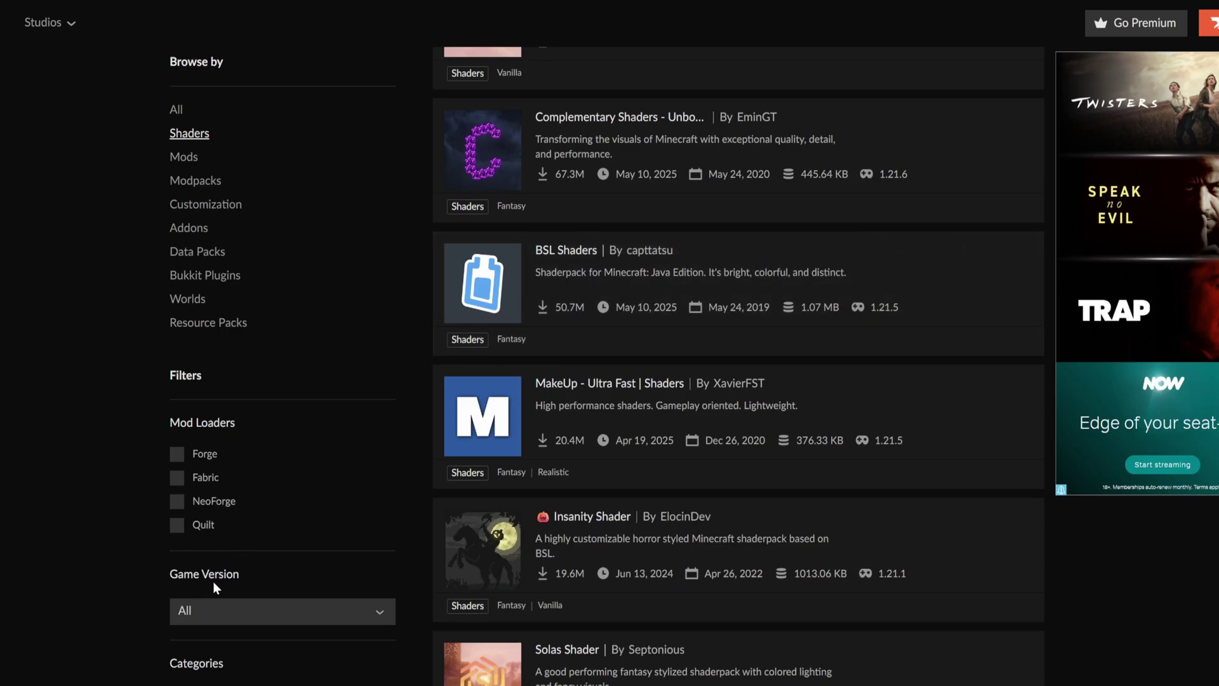
pyautogui.click(203, 612)
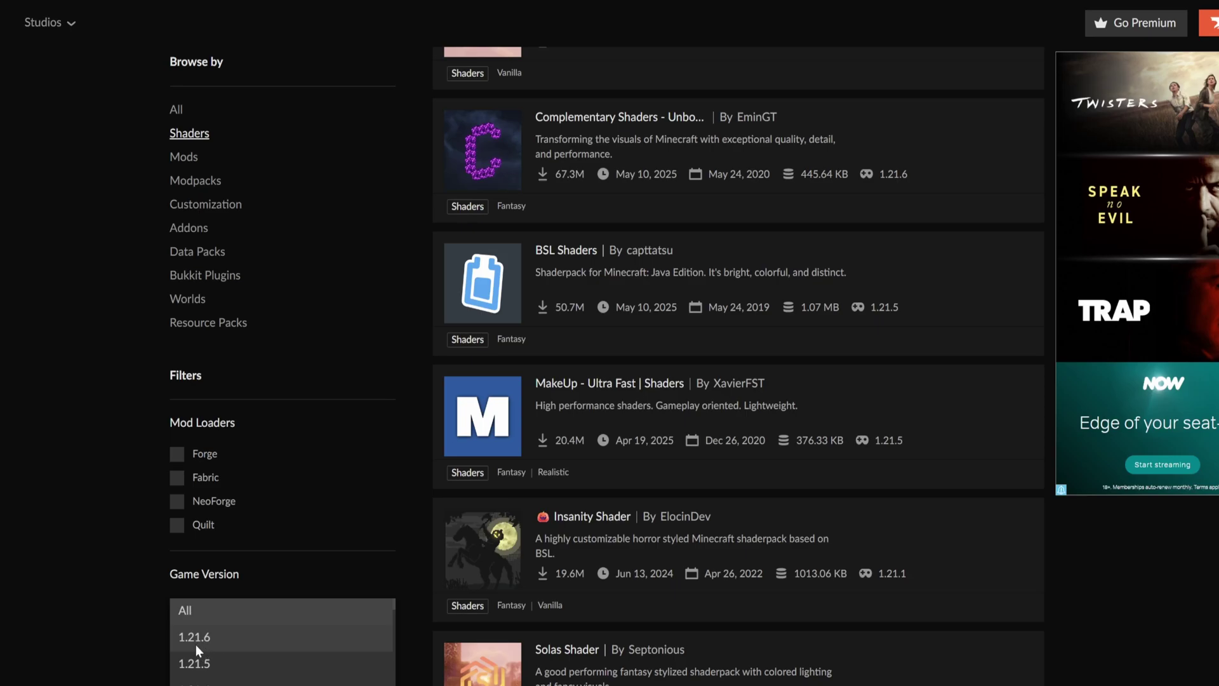
pyautogui.click(210, 641)
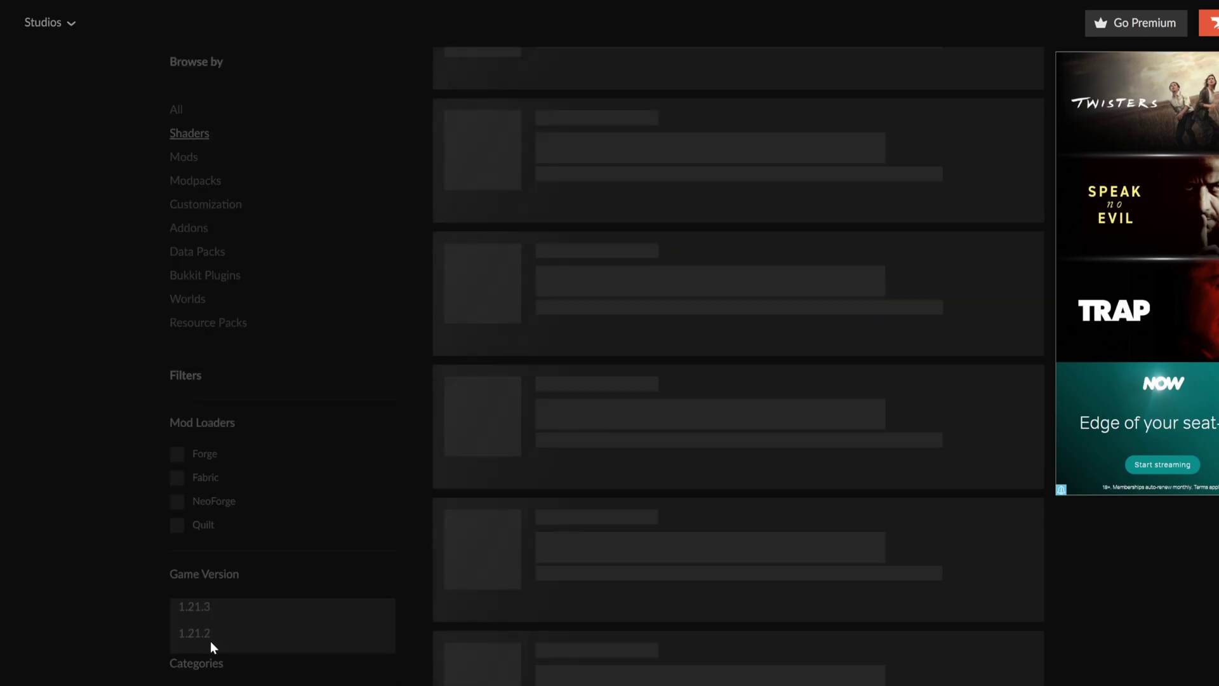
pyautogui.scroll(4, 413, 571)
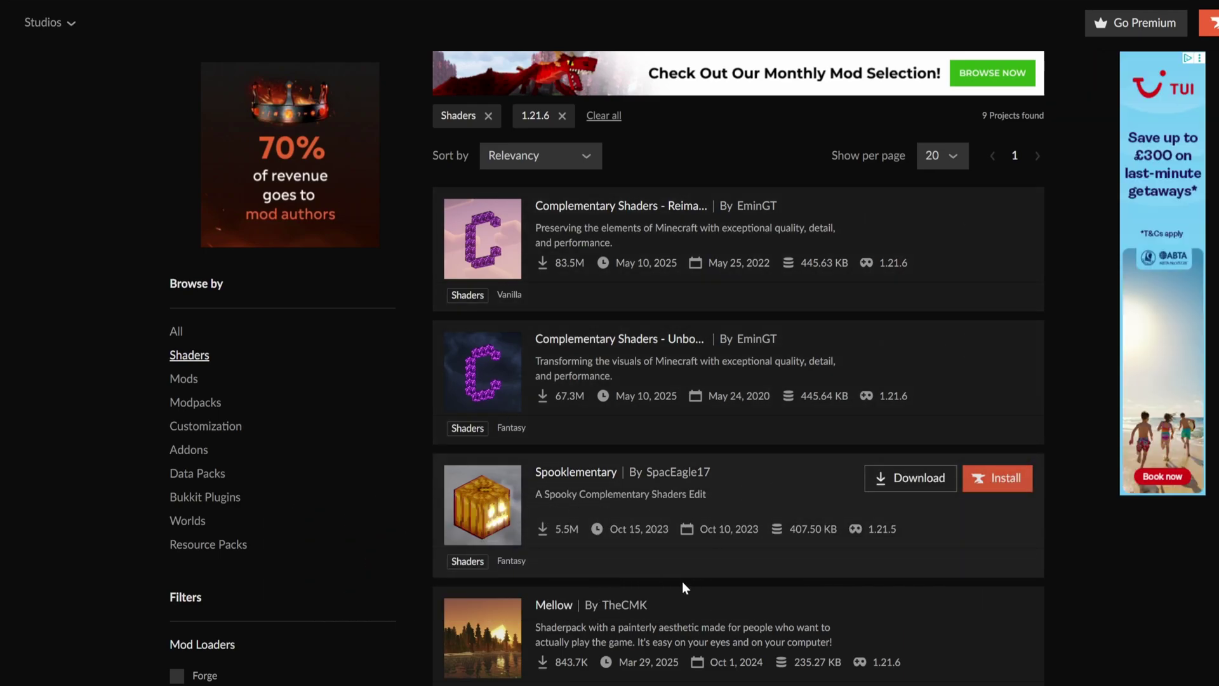
pyautogui.scroll(1, 558, 577)
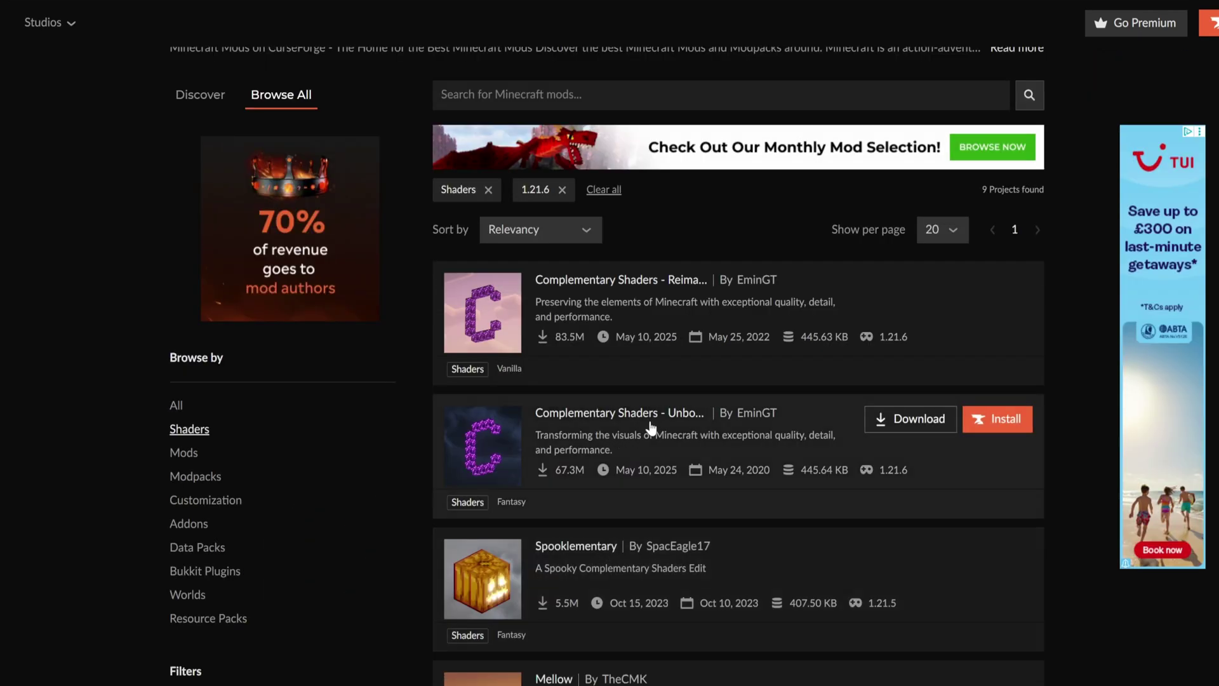
# - Download the r5.5.1 file from Complementary Shaders - Reimagined's Files list
pyautogui.click(623, 312)
pyautogui.scroll(-2, 619, 305)
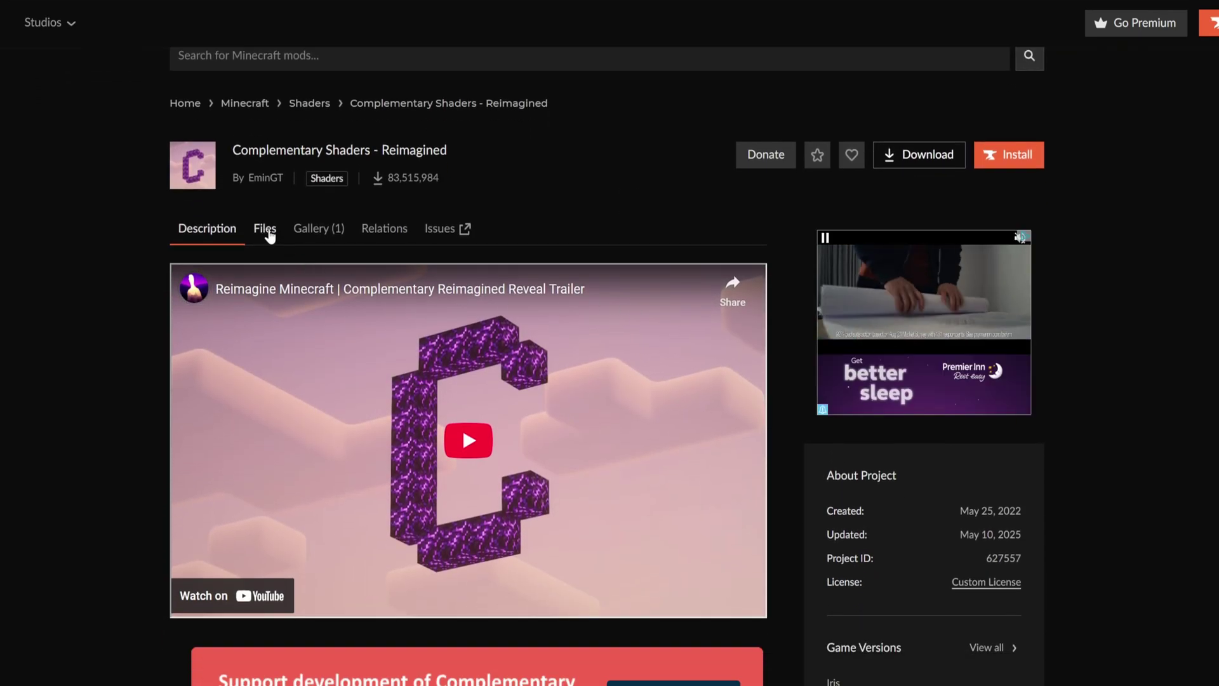
pyautogui.click(265, 230)
pyautogui.scroll(-3, 289, 353)
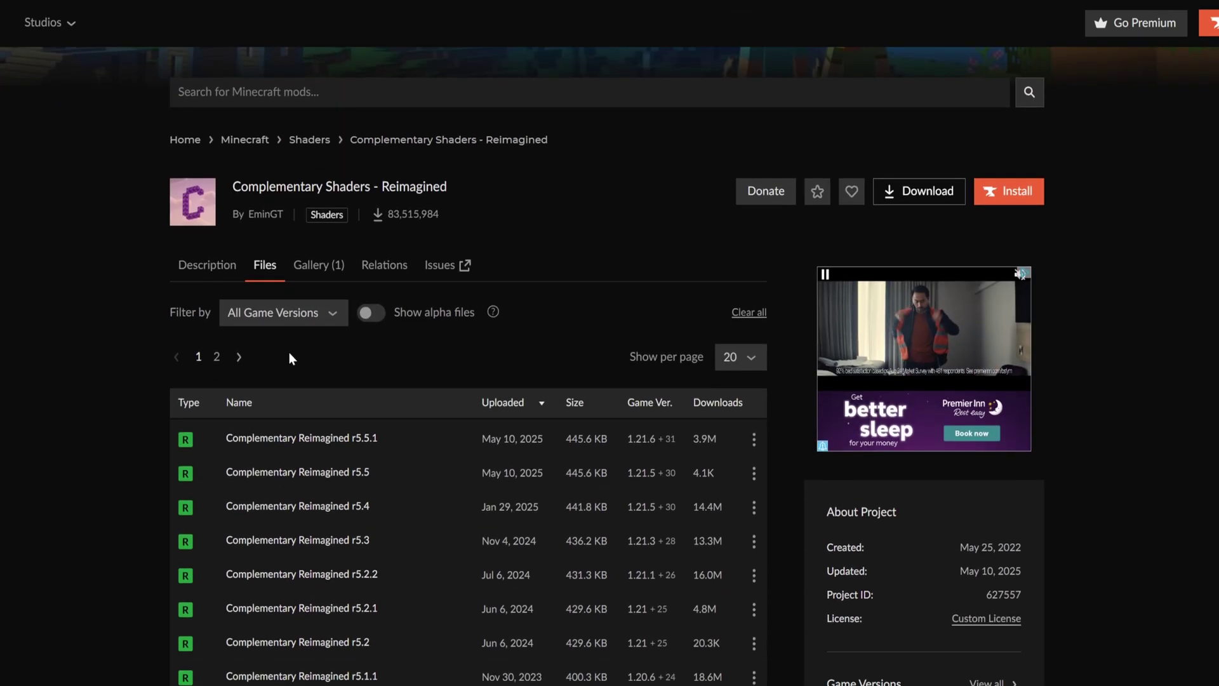
pyautogui.moveTo(638, 335)
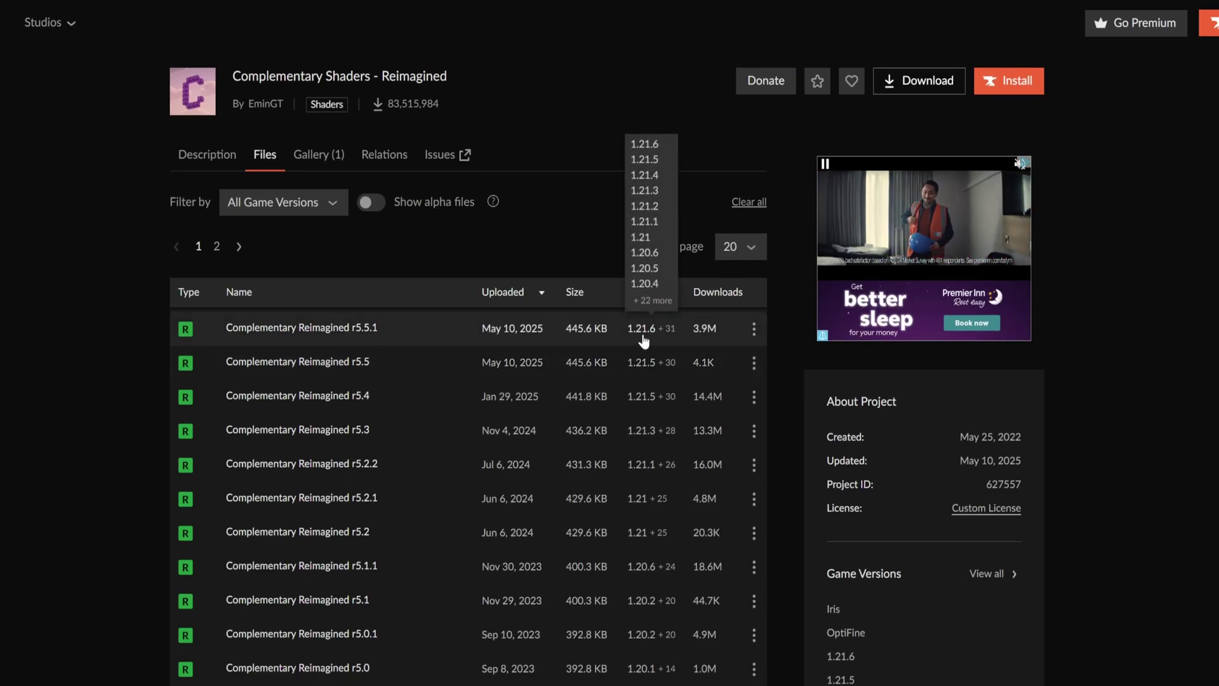
pyautogui.click(755, 329)
pyautogui.click(794, 368)
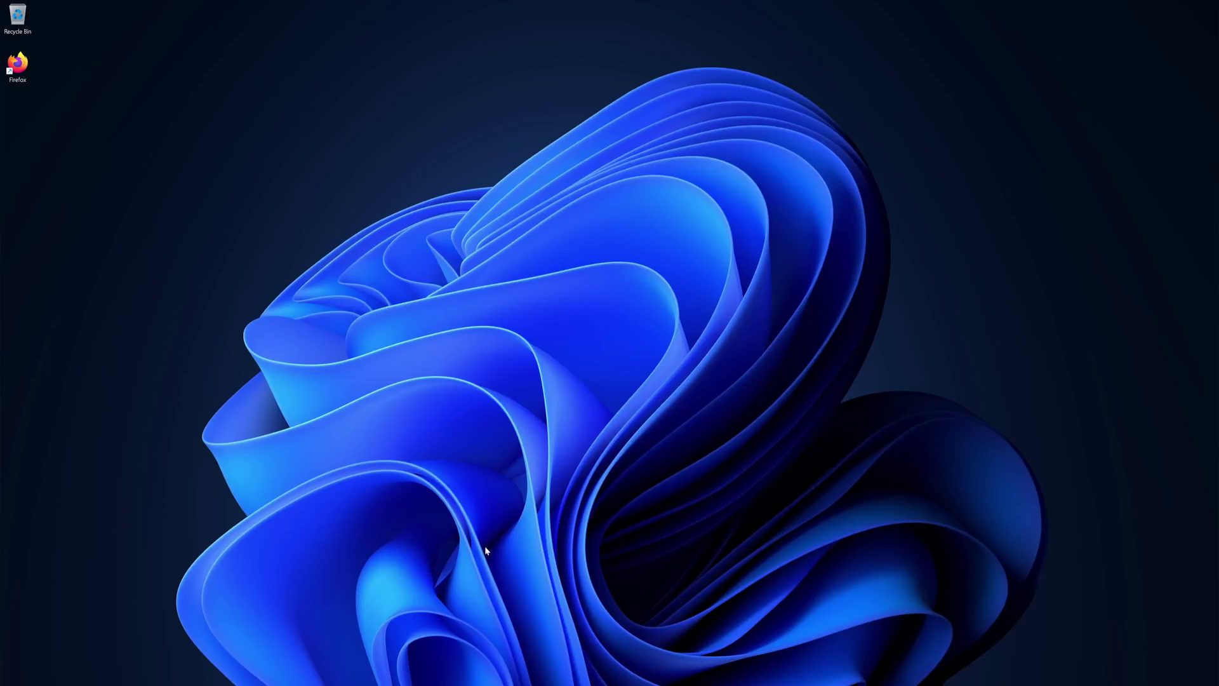
# - Move the Complementary zip and Iris installer jar from Downloads onto the desktop
pyautogui.press('super+e')
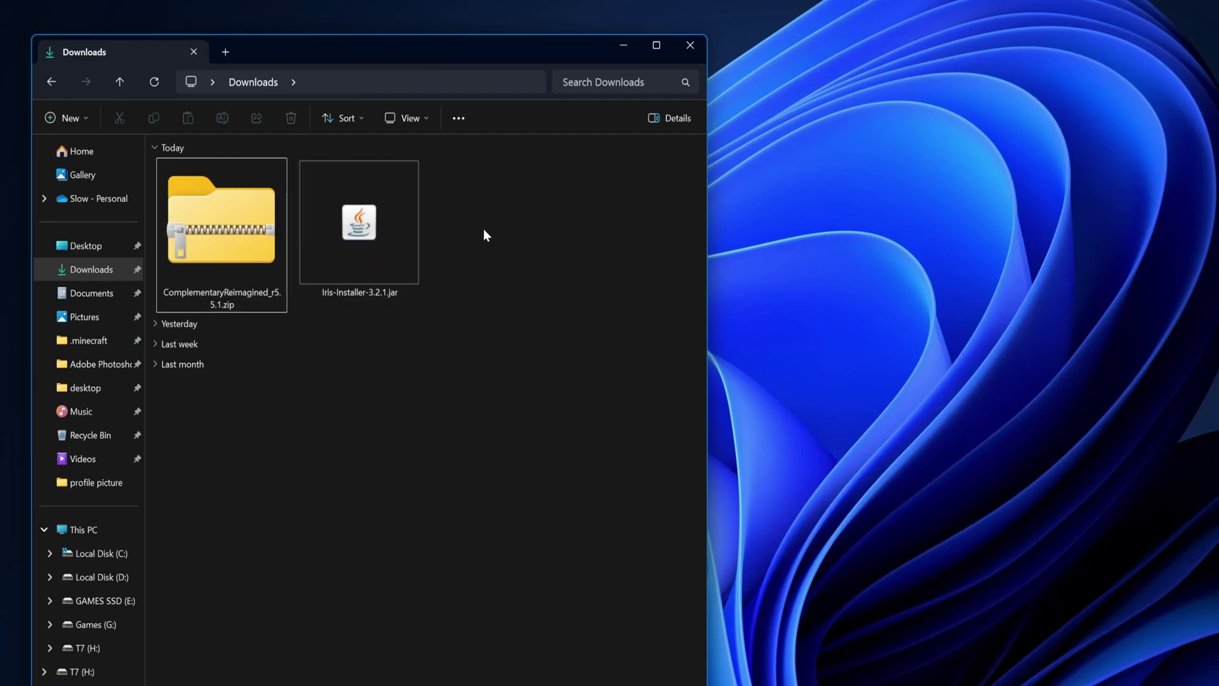
pyautogui.moveTo(484, 228); pyautogui.dragTo(283, 289)
pyautogui.moveTo(235, 219); pyautogui.dragTo(782, 90)
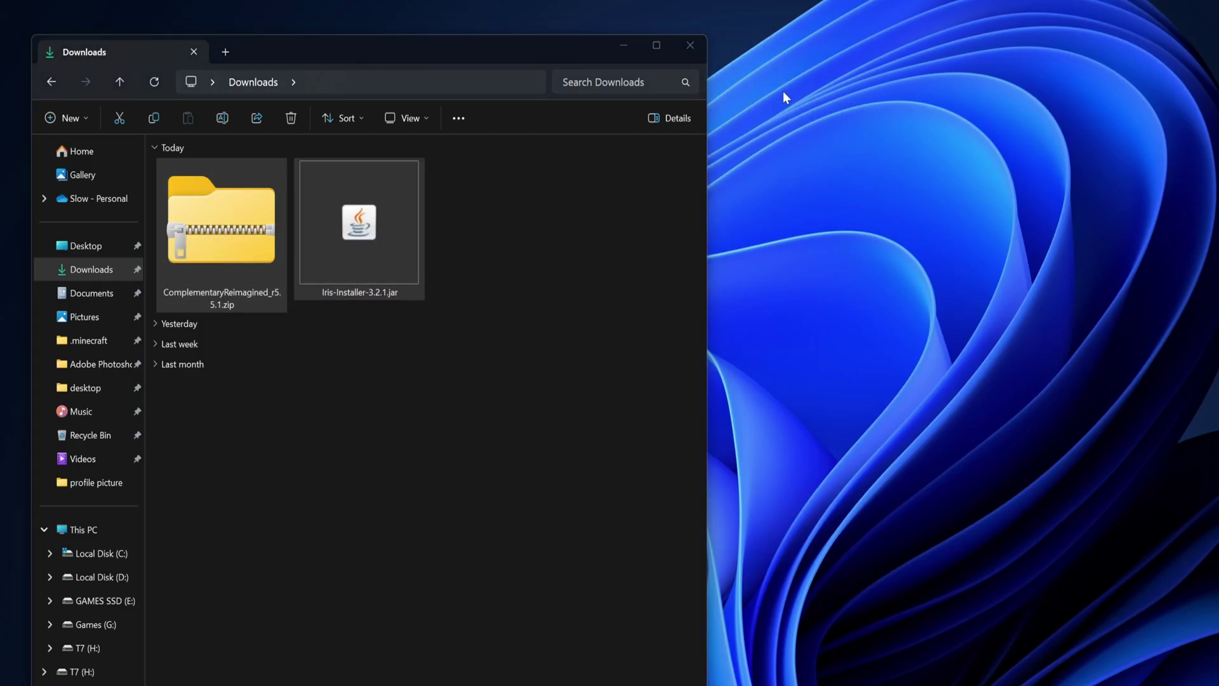
pyautogui.click(688, 45)
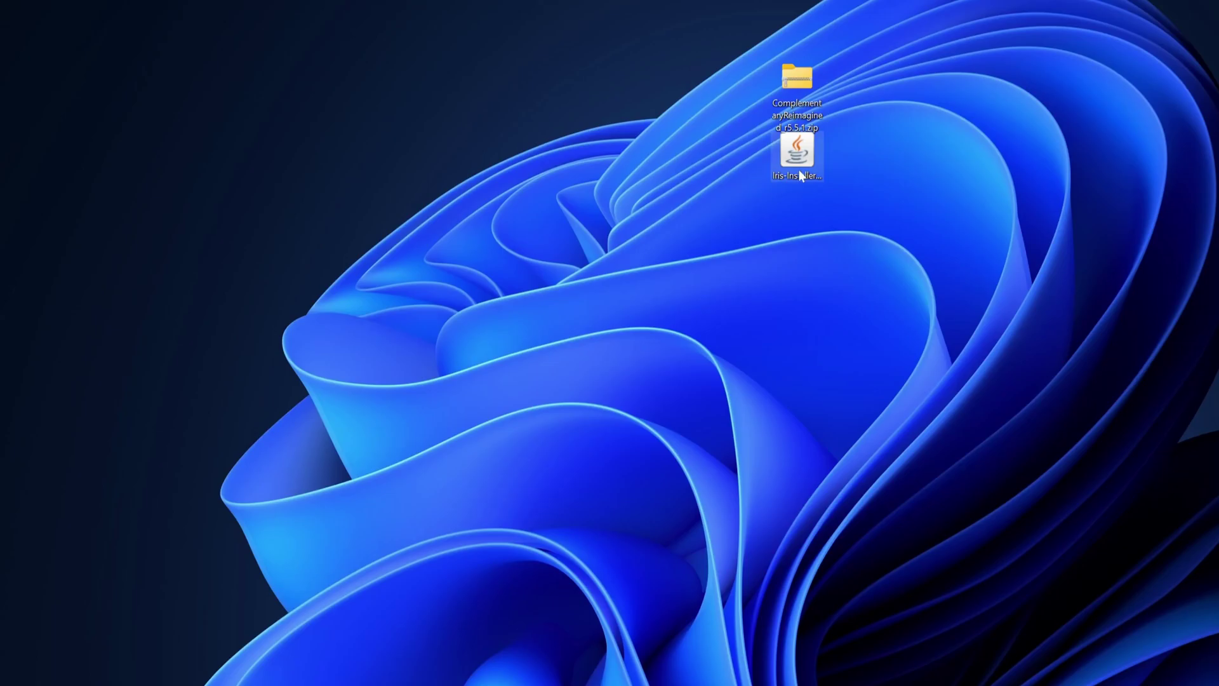
# - Select the Iris installer jar on the desktop
pyautogui.click(798, 170)
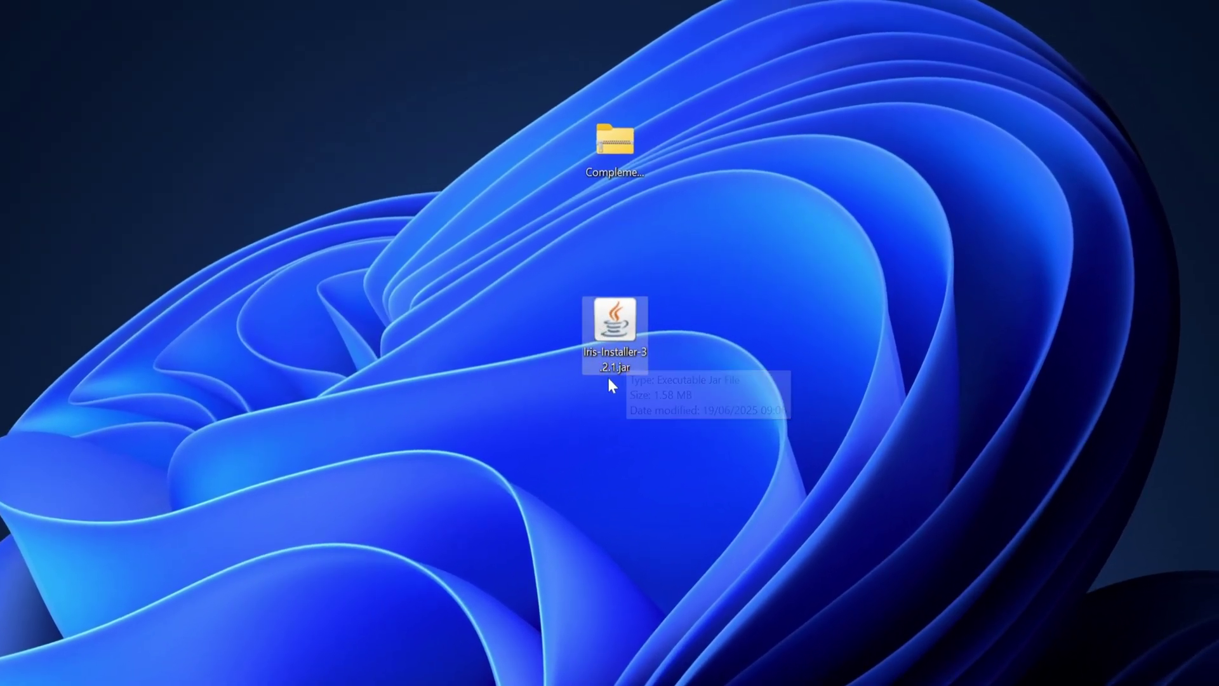
pyautogui.moveTo(567, 280); pyautogui.dragTo(659, 390)
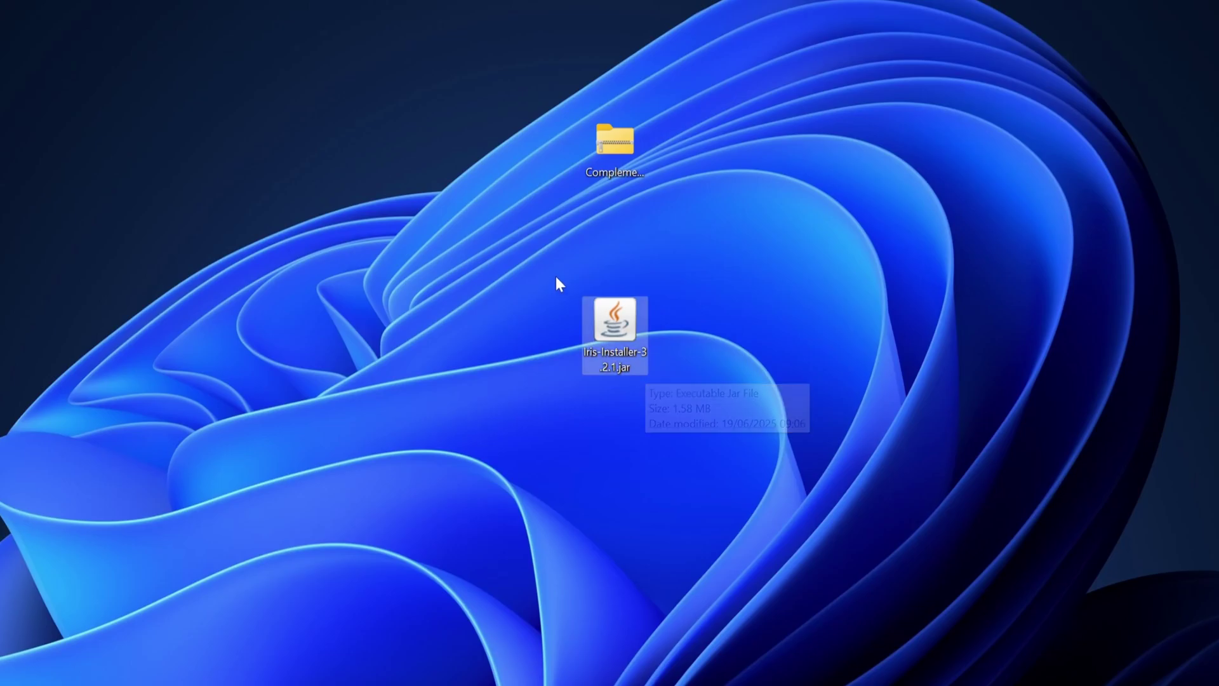
pyautogui.moveTo(556, 277); pyautogui.dragTo(667, 397)
# - Run the Iris jar with Java and install Iris Only for 1.21.6 into .minecraft
pyautogui.click(675, 394)
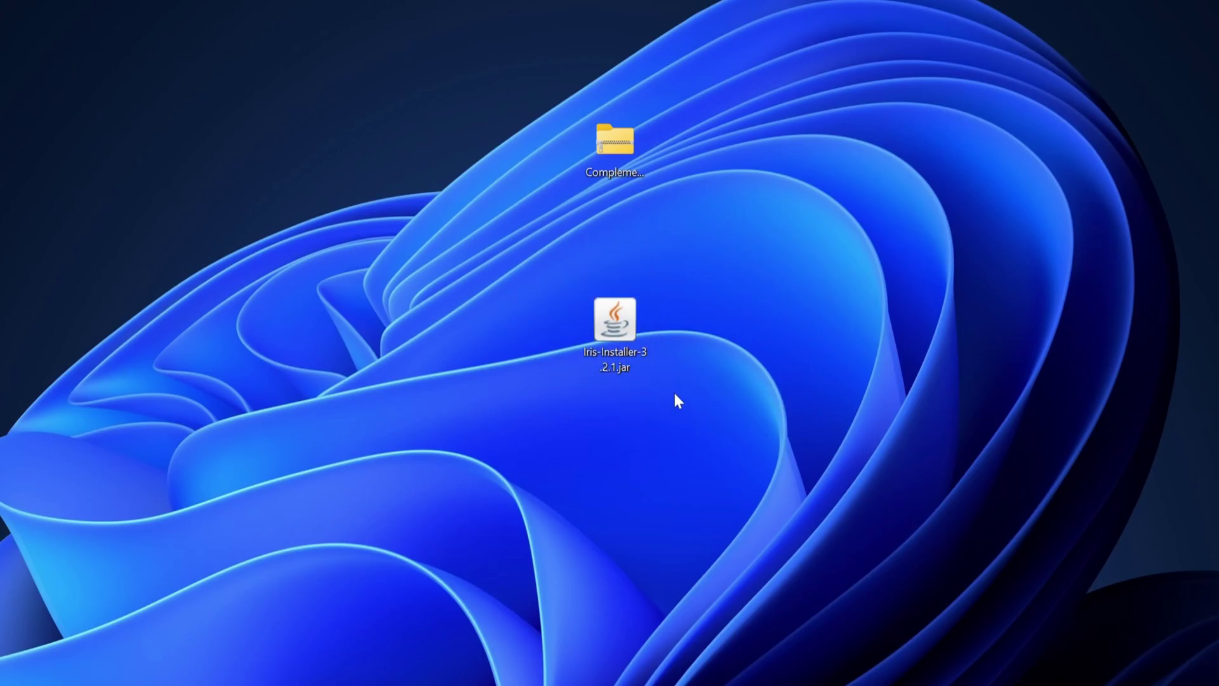
pyautogui.rightClick(613, 330)
pyautogui.moveTo(654, 434)
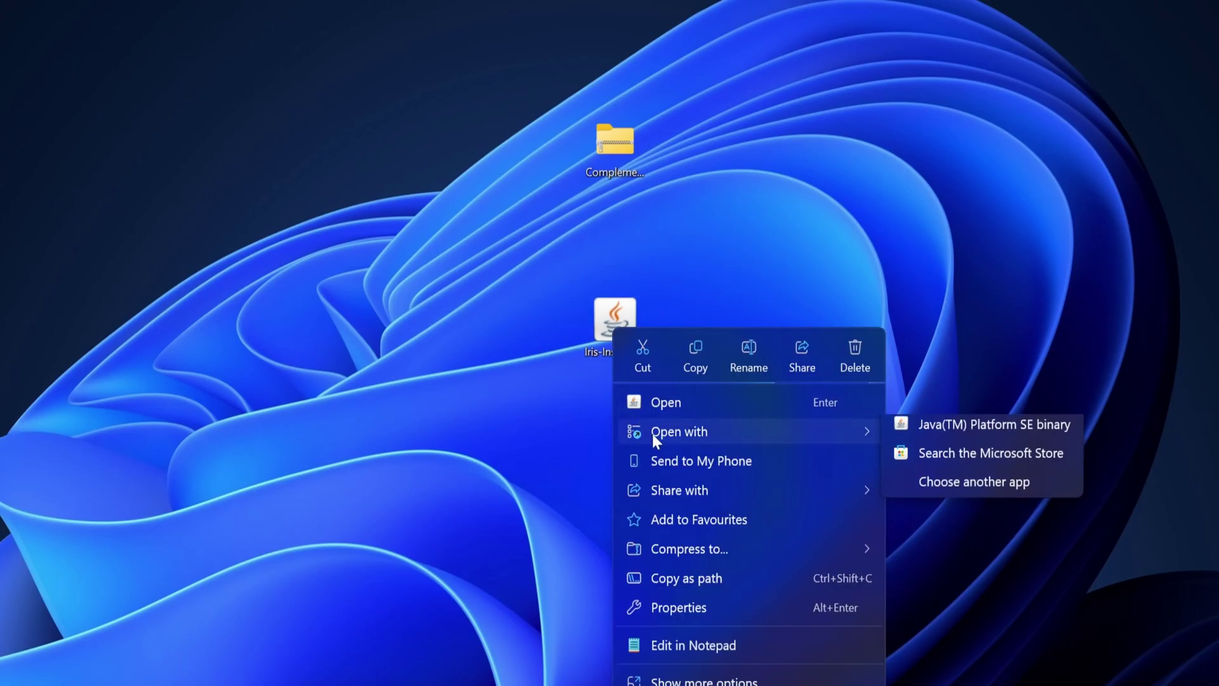
pyautogui.click(935, 435)
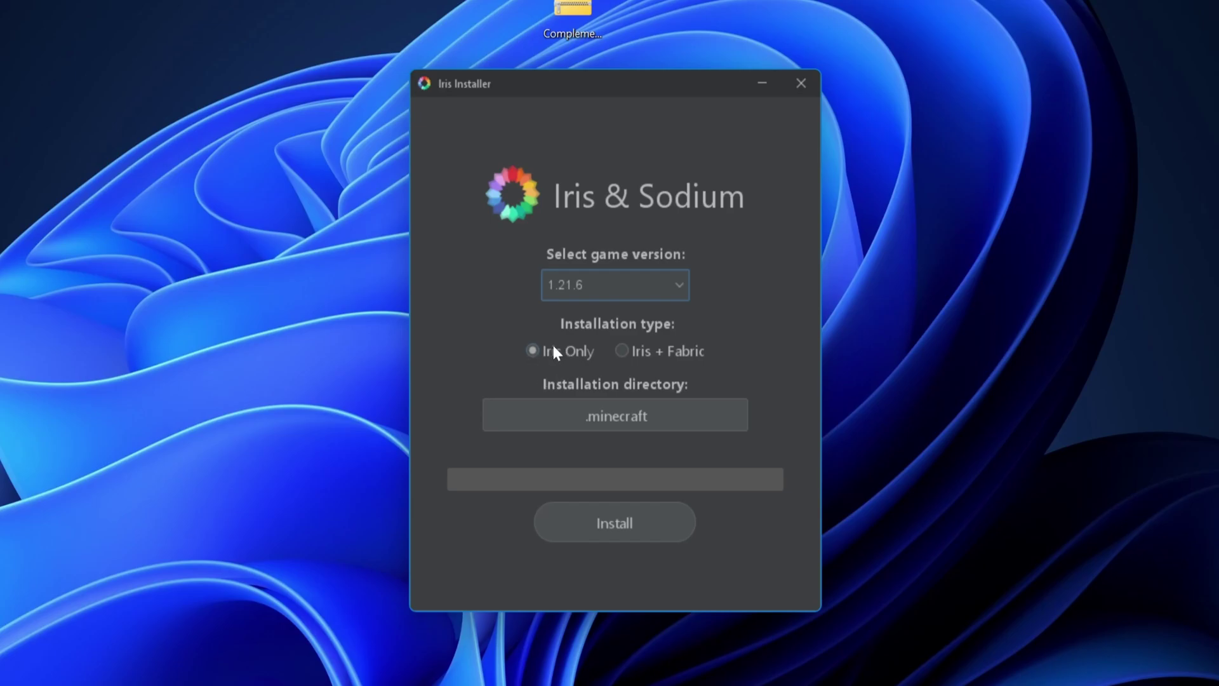
pyautogui.click(625, 524)
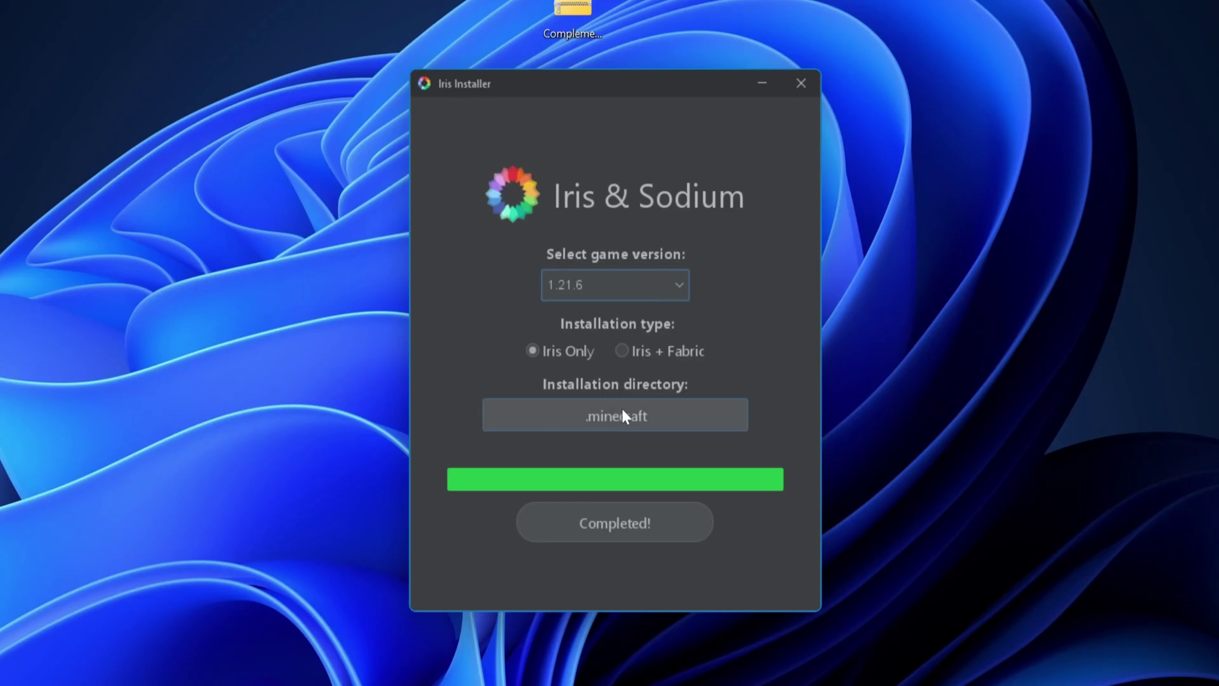
pyautogui.click(800, 84)
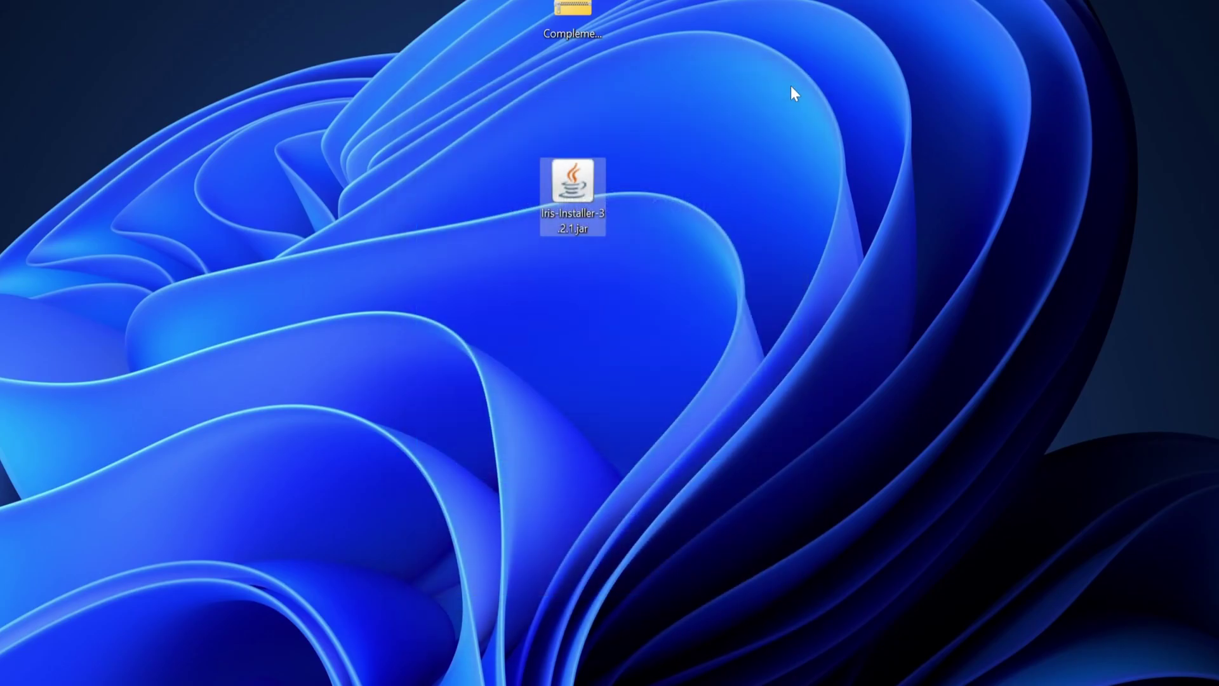
# - Delete the installer jar and keep Iris & Sodium as the selected launcher installation
pyautogui.press('Delete')
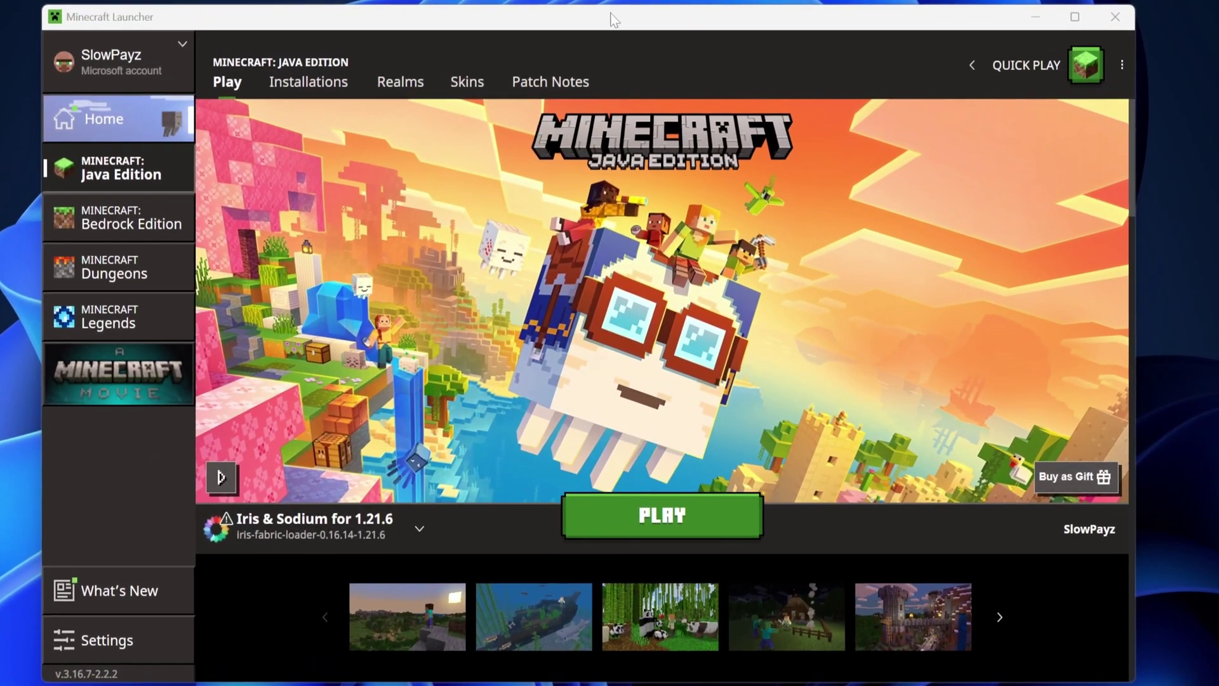
pyautogui.moveTo(272, 543)
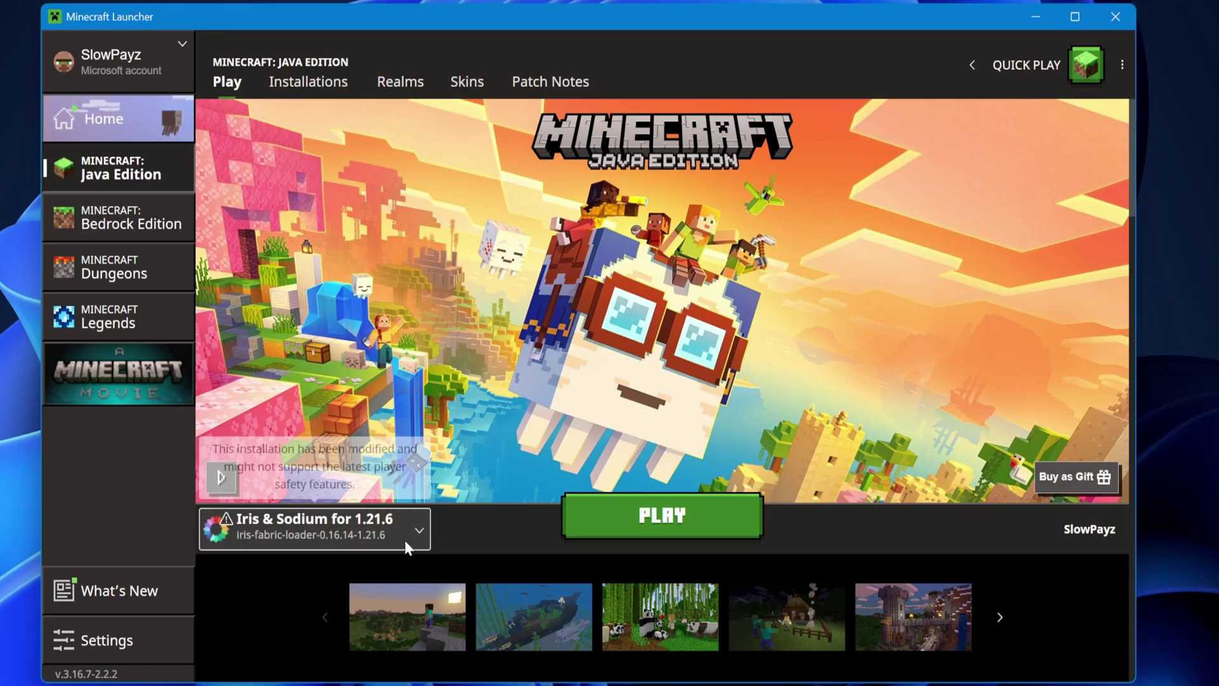
pyautogui.click(419, 530)
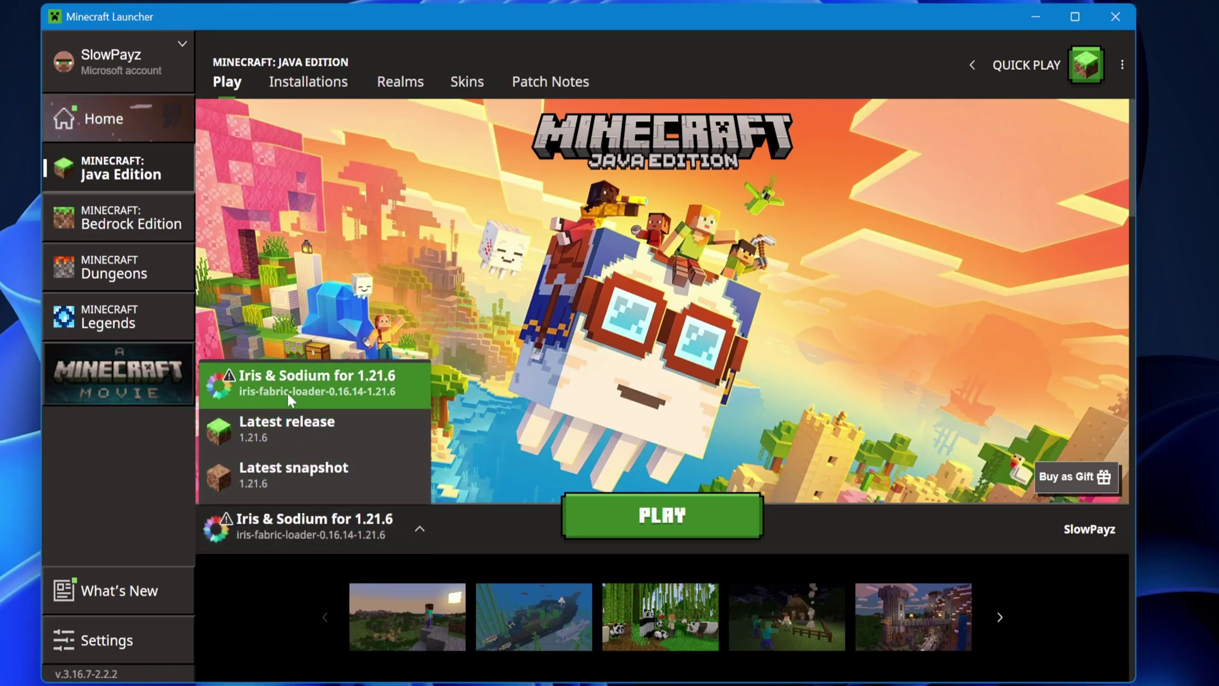
pyautogui.click(298, 390)
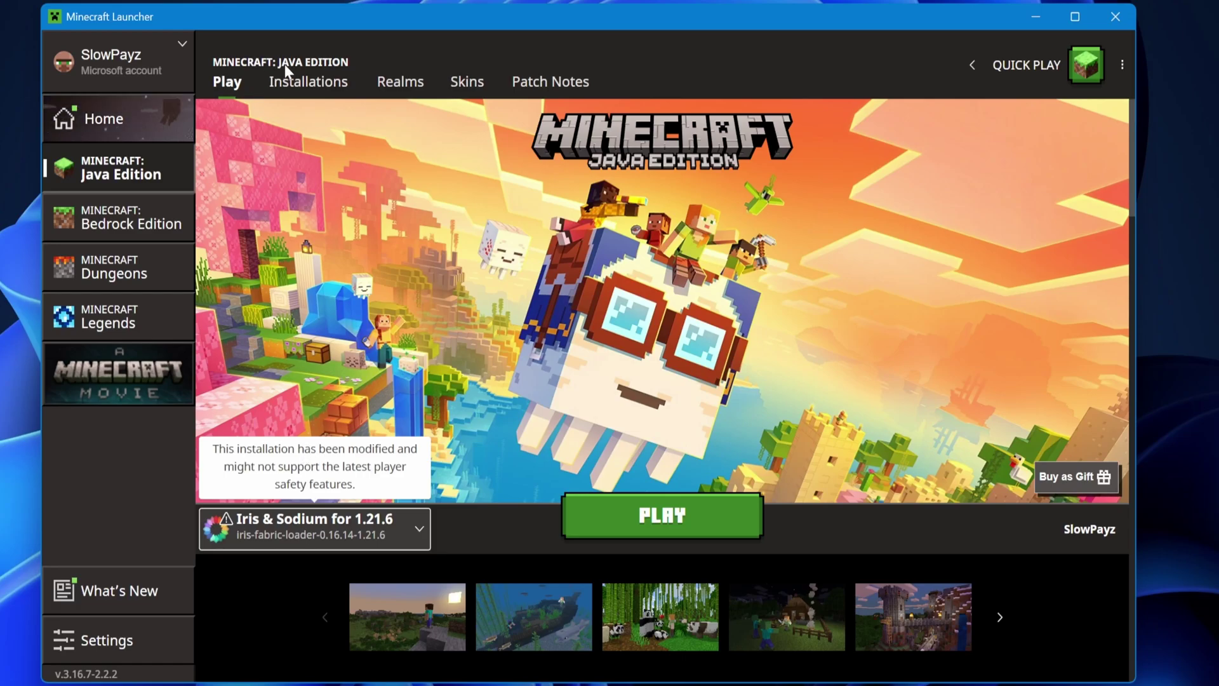
# - Show modded versions in the Installations tab so Iris & Sodium for 1.21.6 appears
pyautogui.click(297, 85)
pyautogui.click(941, 141)
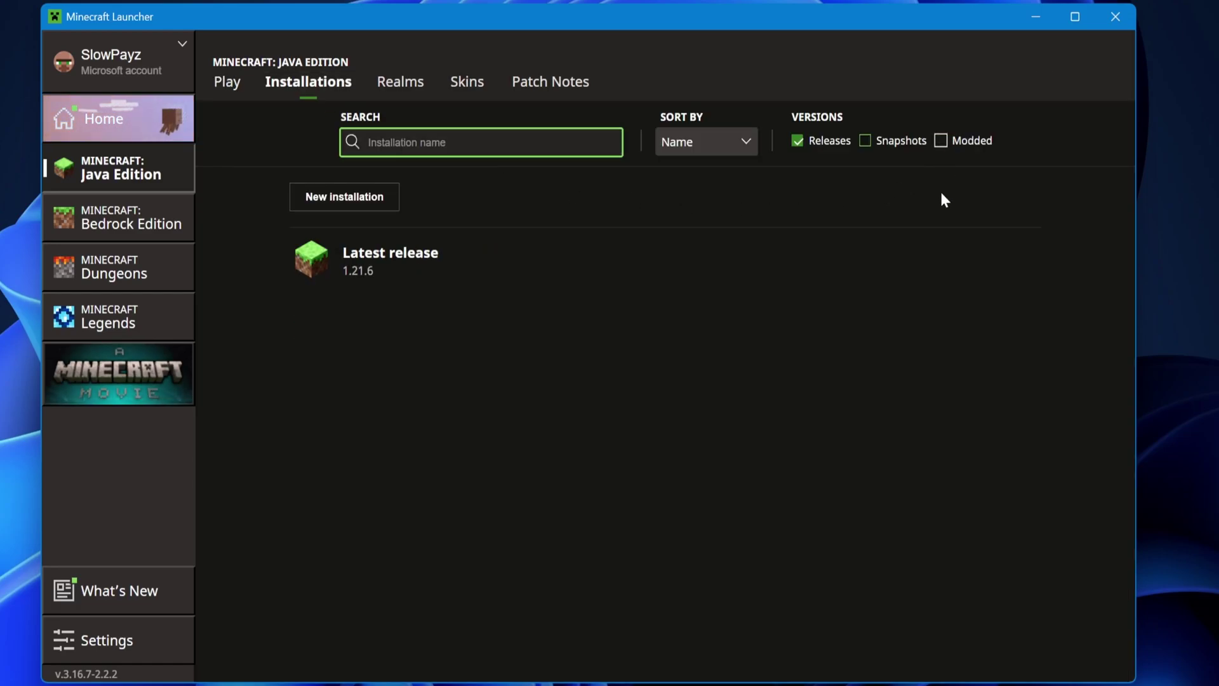
pyautogui.click(941, 140)
pyautogui.moveTo(343, 275)
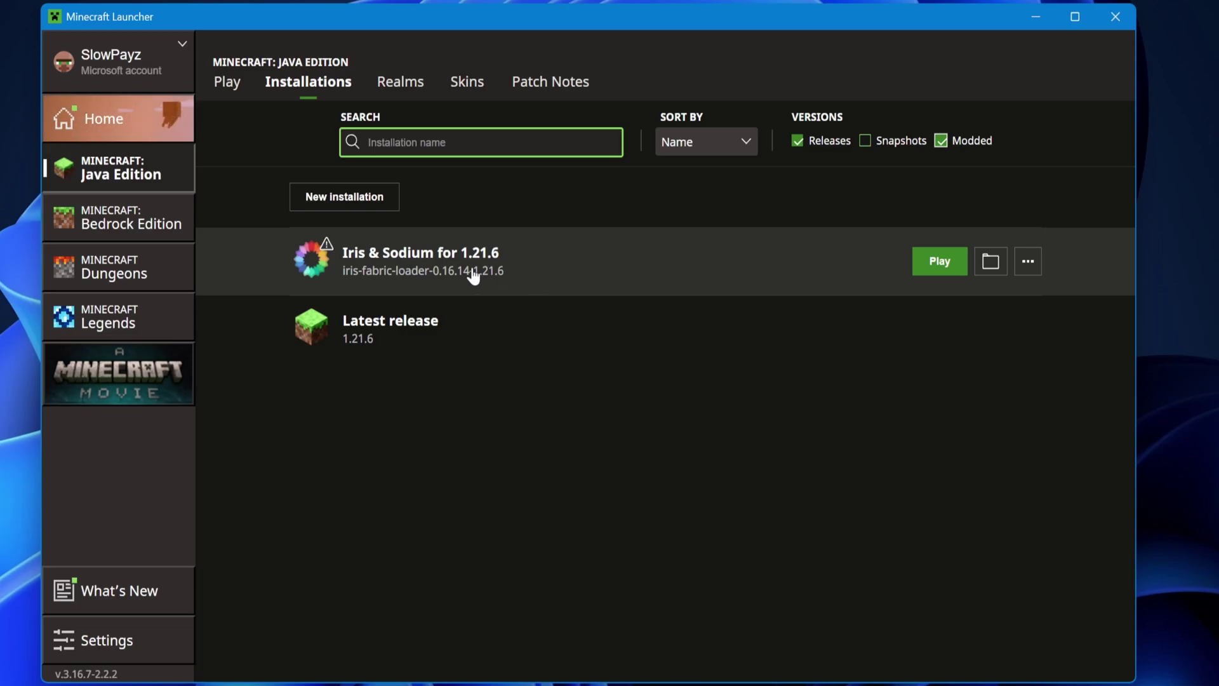
# - Drop ComplementaryReimagined_r5.5.1.zip from the desktop into the installation's shaderpacks folder
pyautogui.click(990, 273)
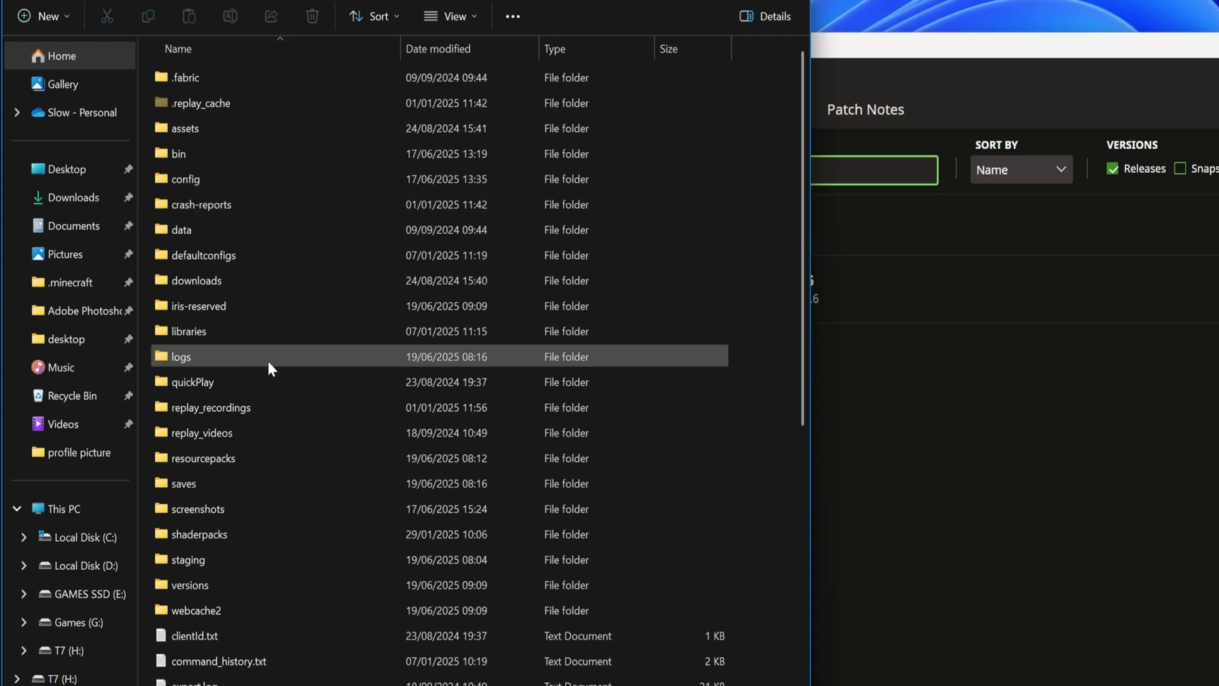
pyautogui.moveTo(324, 305)
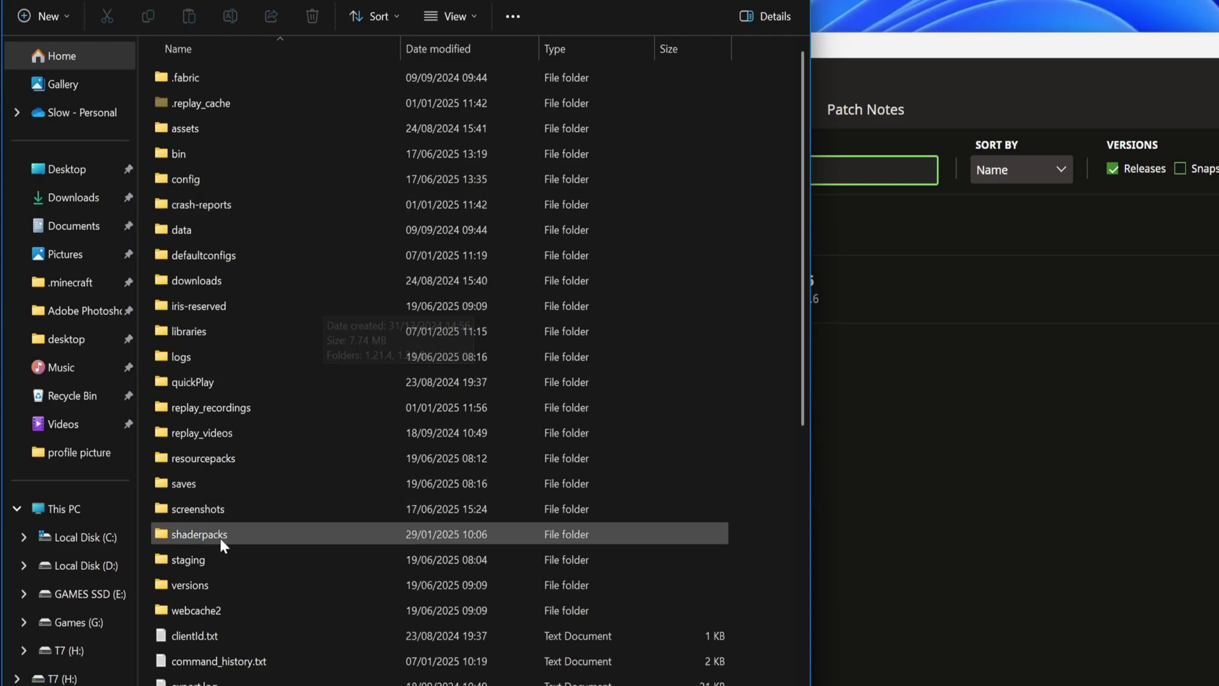
pyautogui.moveTo(227, 538)
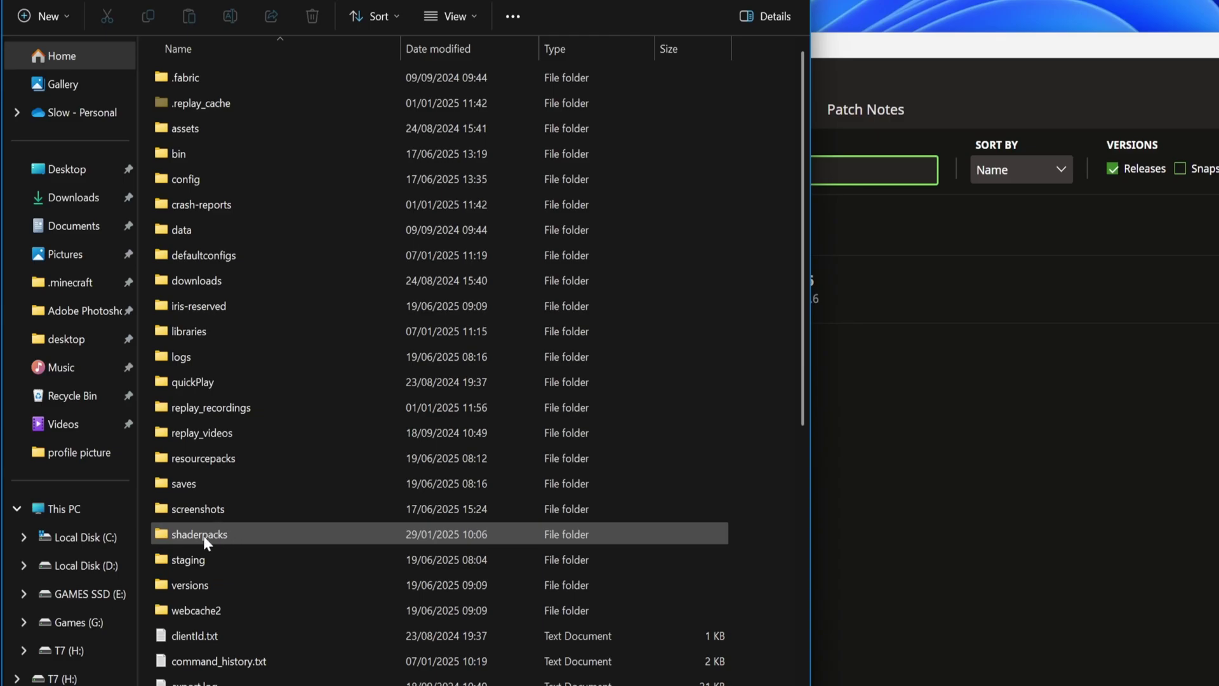
pyautogui.doubleClick(233, 533)
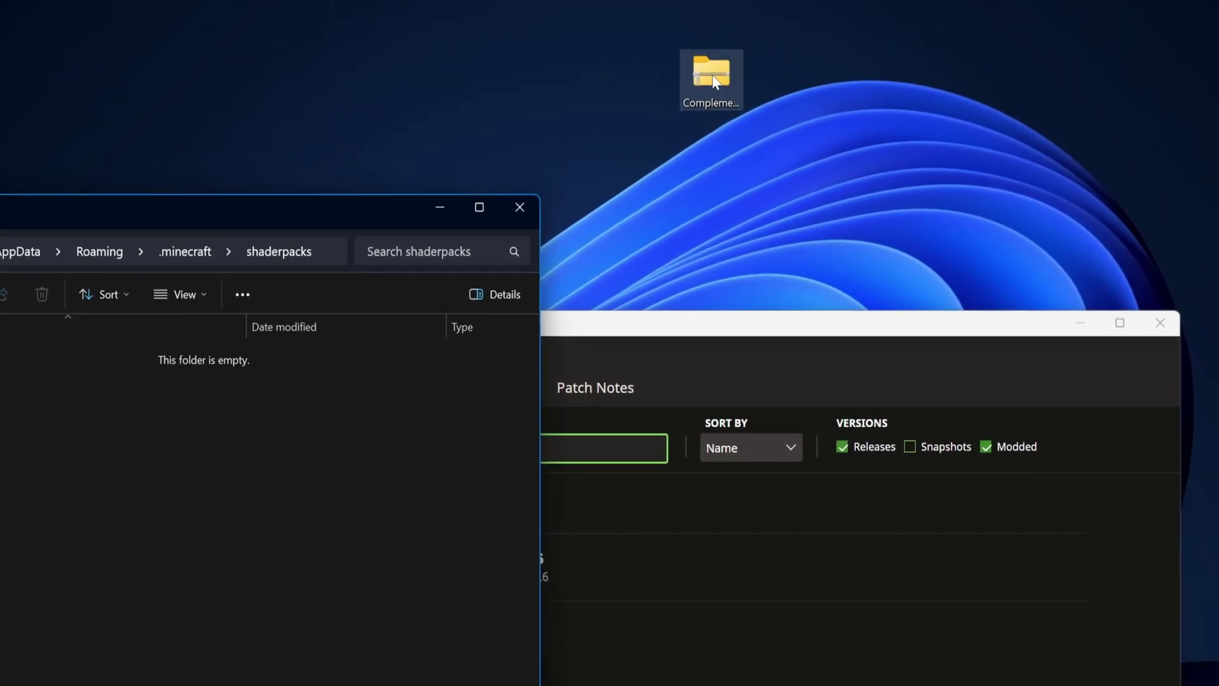
pyautogui.moveTo(702, 86); pyautogui.dragTo(703, 88)
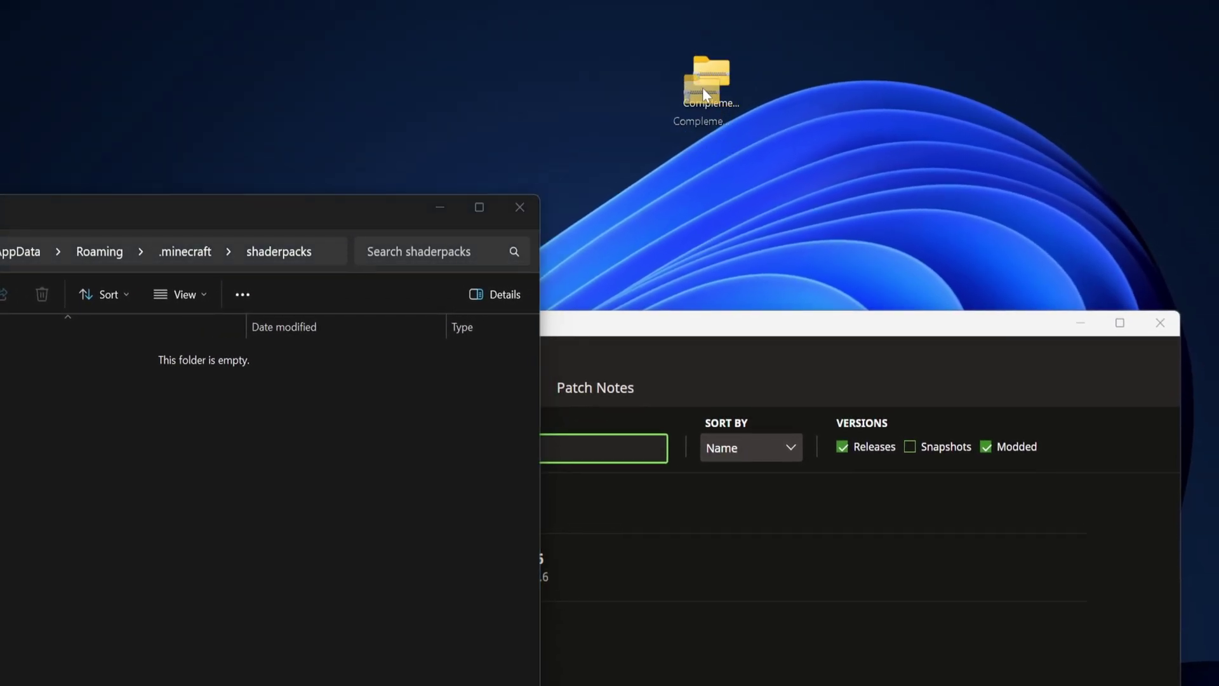
pyautogui.moveTo(702, 141); pyautogui.dragTo(120, 491)
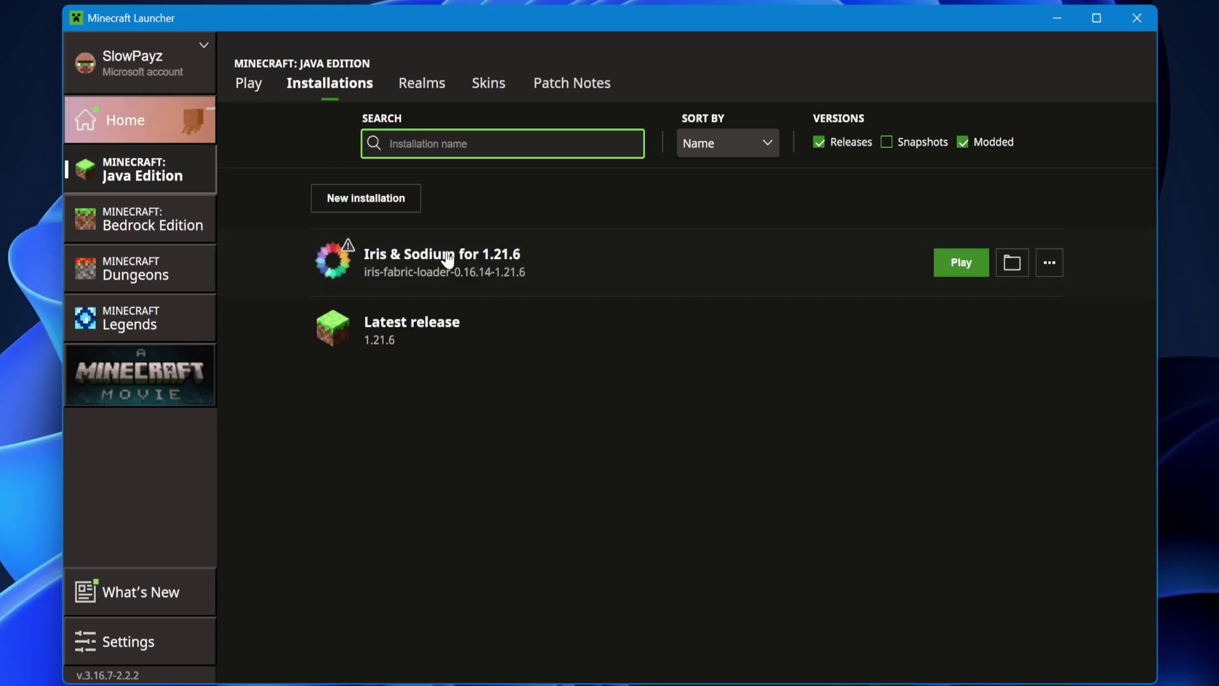
# - Launch Iris & Sodium for 1.21.6 from the Play tab, accepting the modified-installation risks
pyautogui.click(249, 85)
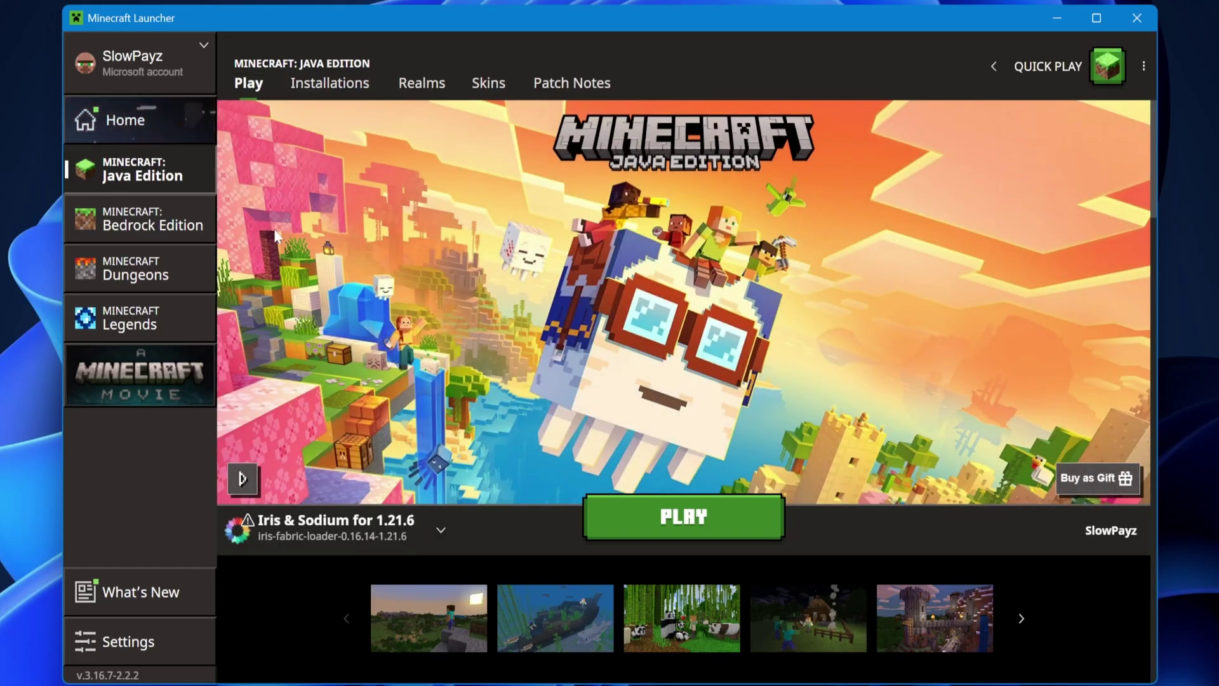
pyautogui.click(685, 524)
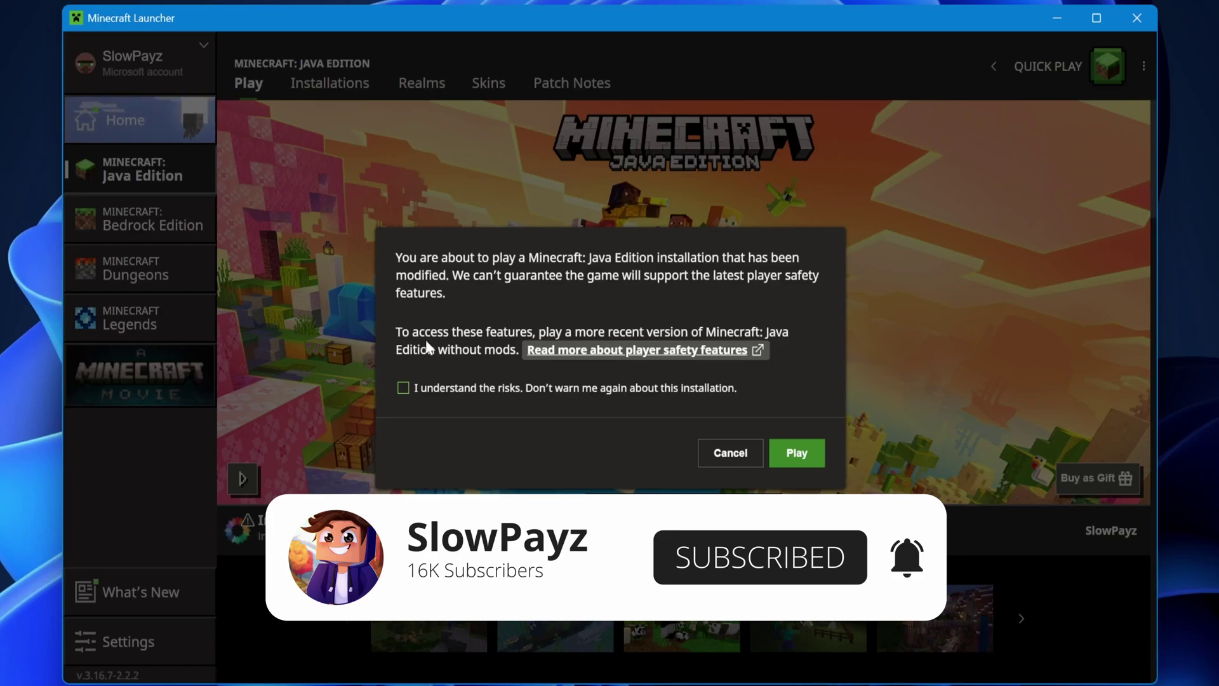
pyautogui.click(404, 388)
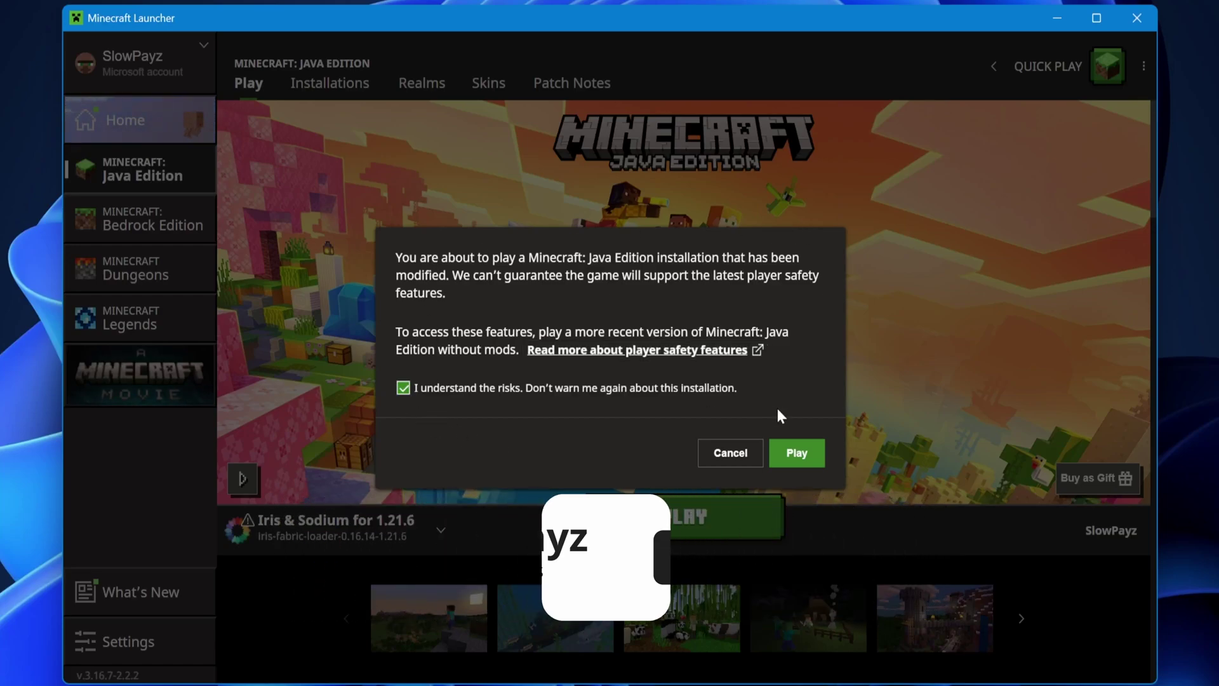
pyautogui.click(797, 453)
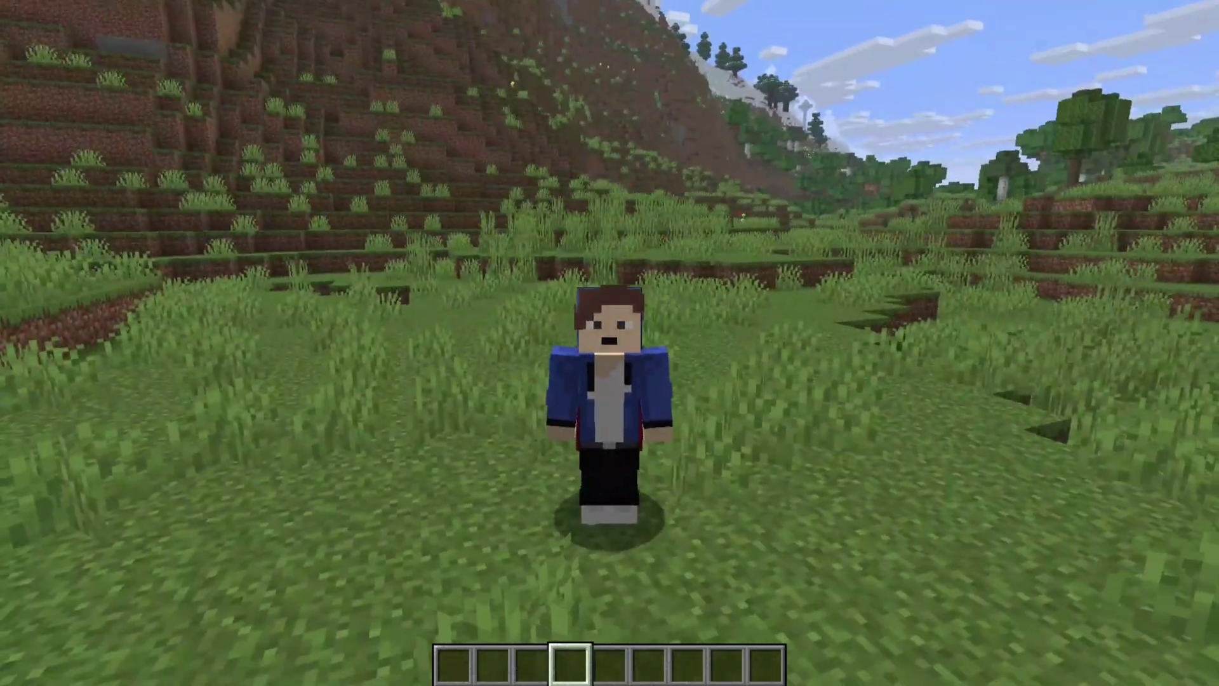
# - Apply ComplementaryReimagined_r5.5.1.zip under Options > Video Settings > Shader Packs
pyautogui.press('Escape')
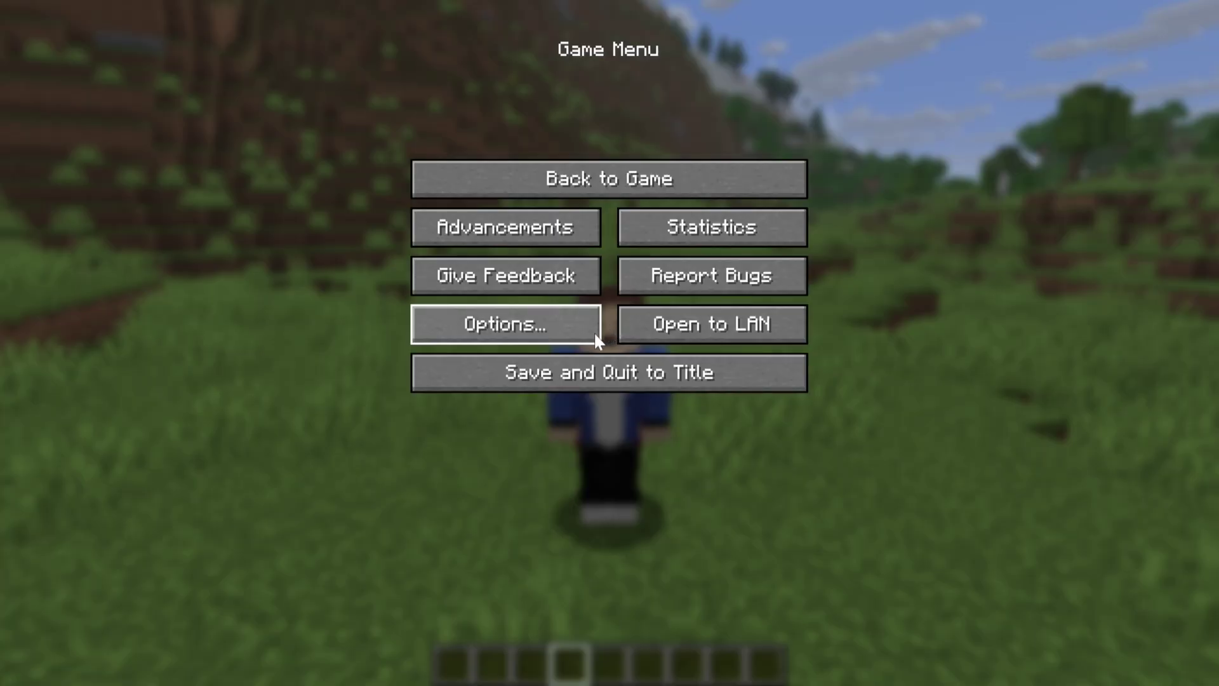
pyautogui.click(528, 331)
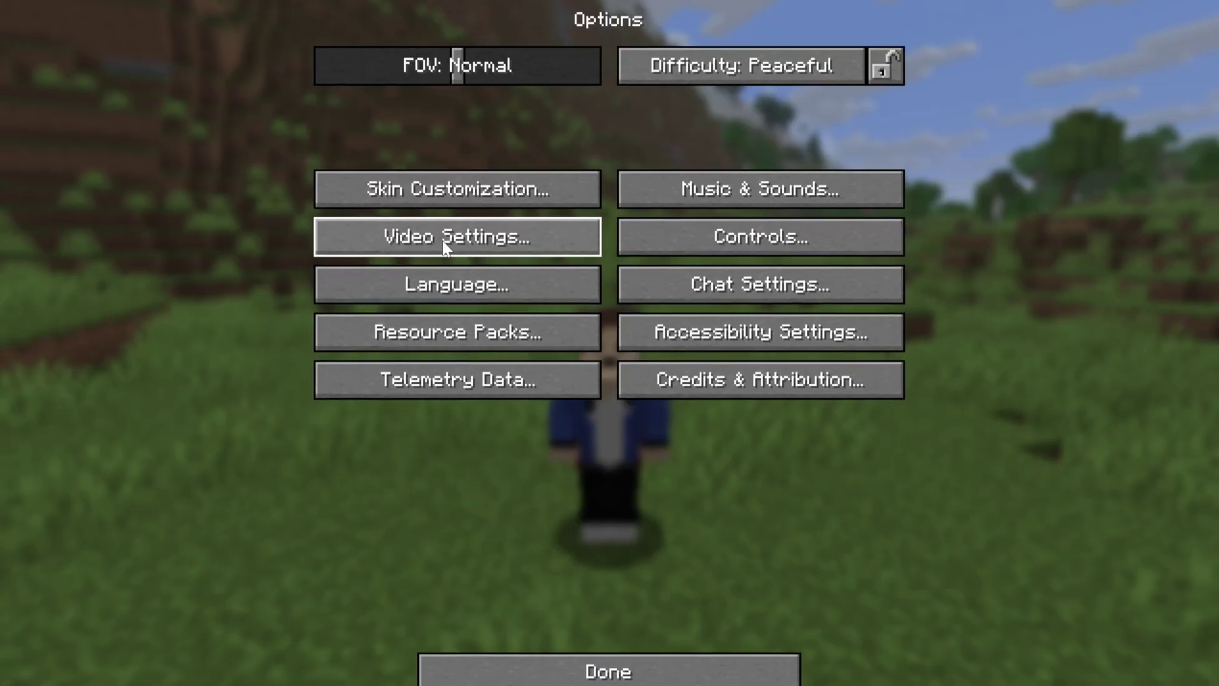
pyautogui.click(451, 217)
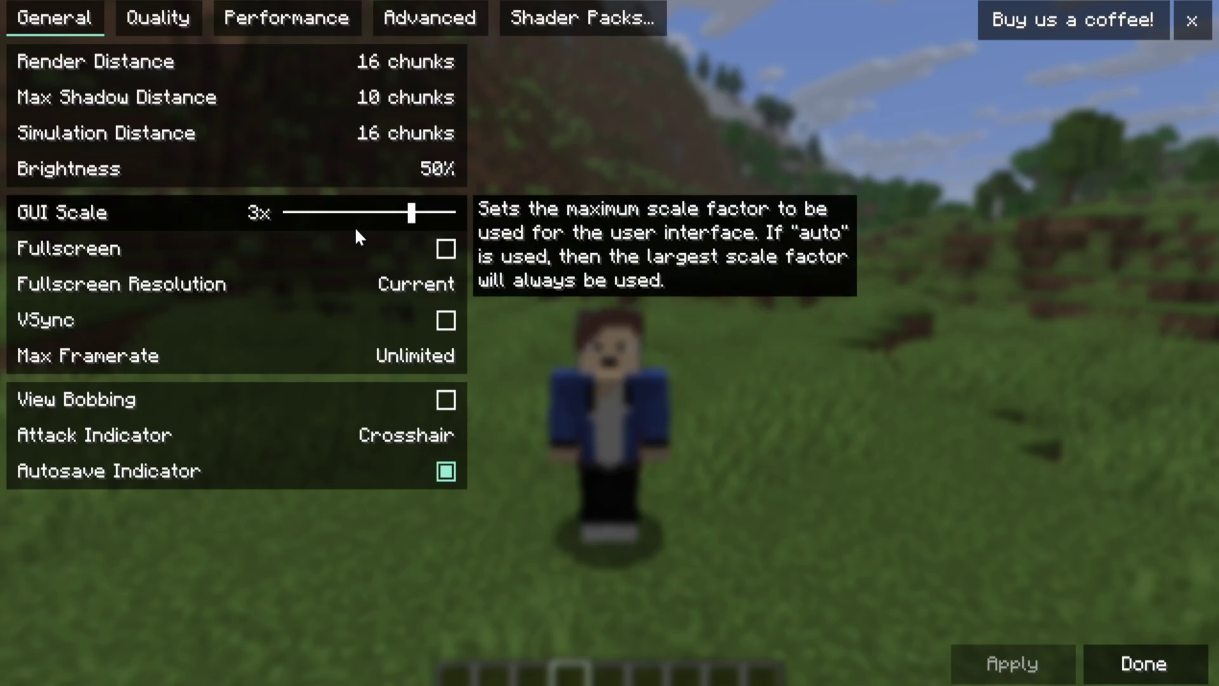
pyautogui.click(569, 39)
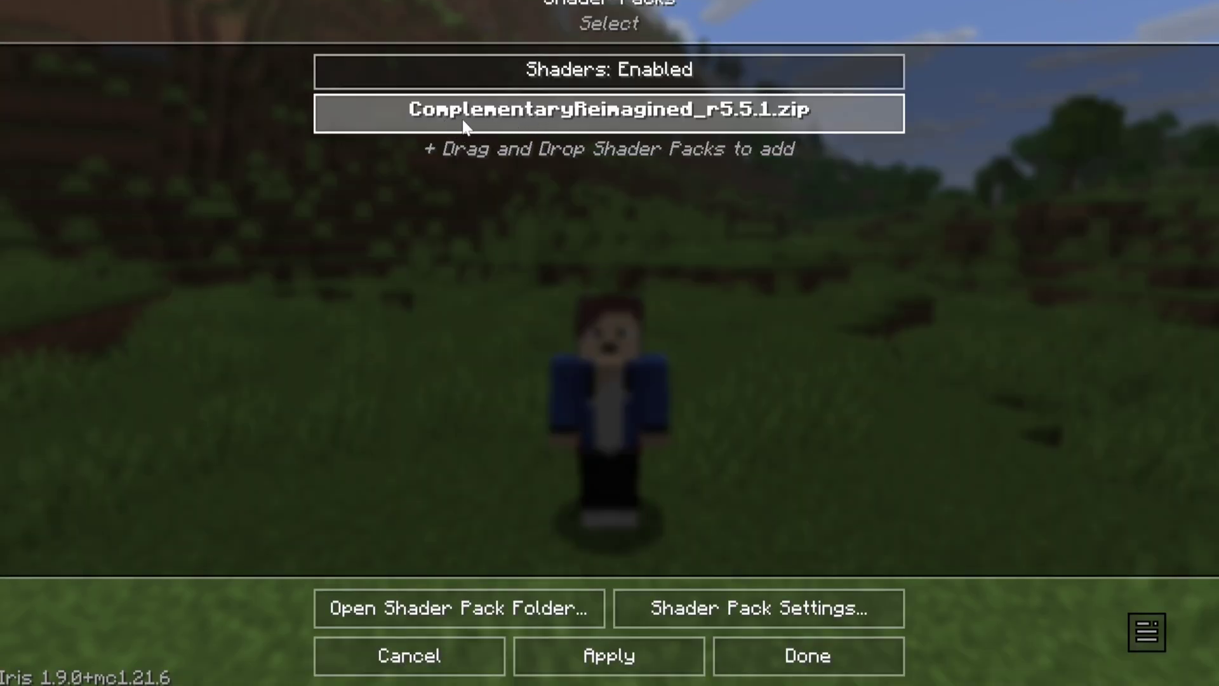
pyautogui.click(554, 116)
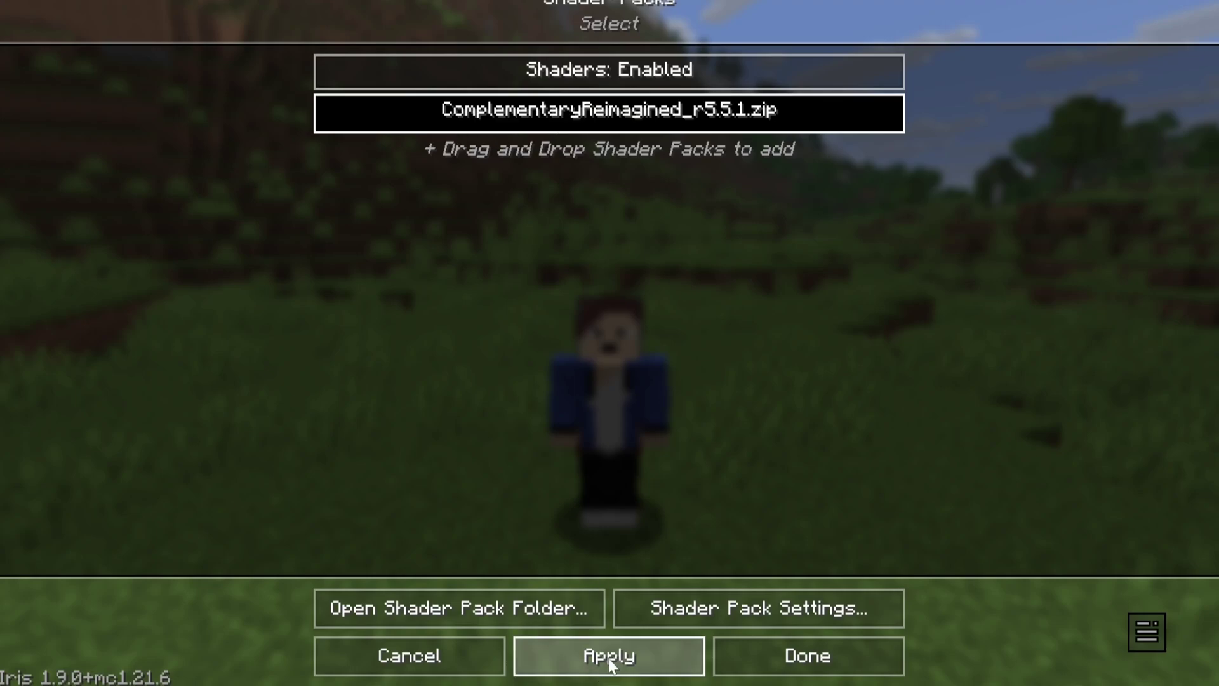
pyautogui.click(807, 660)
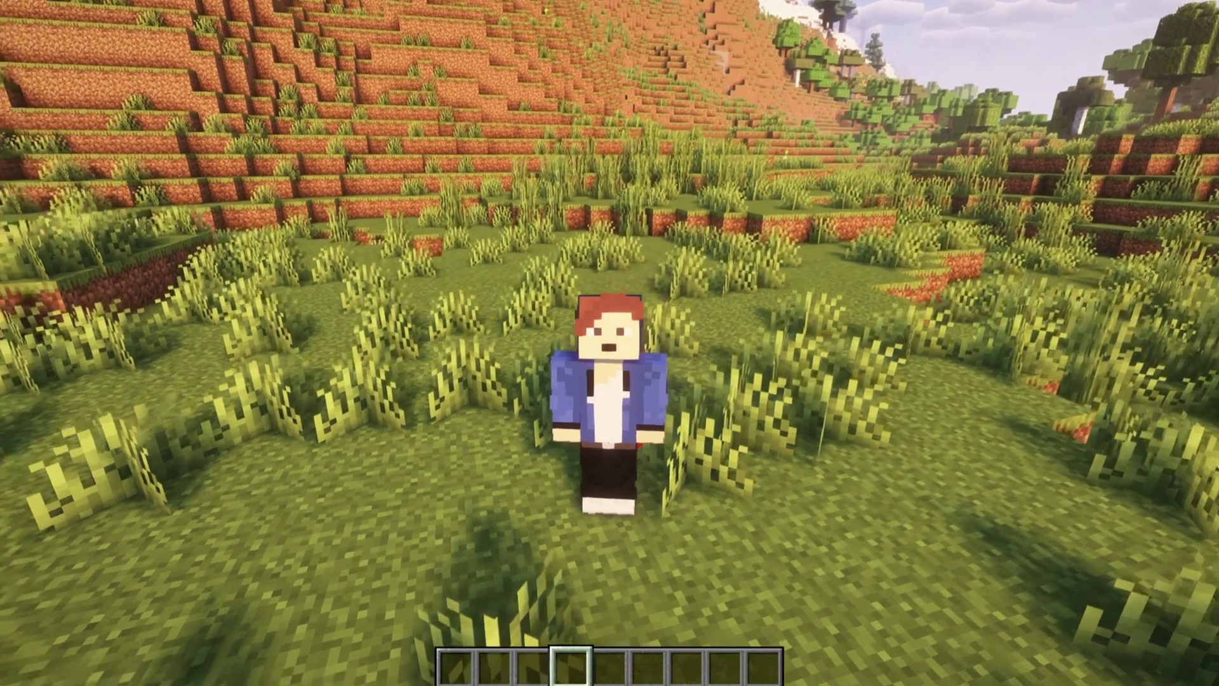